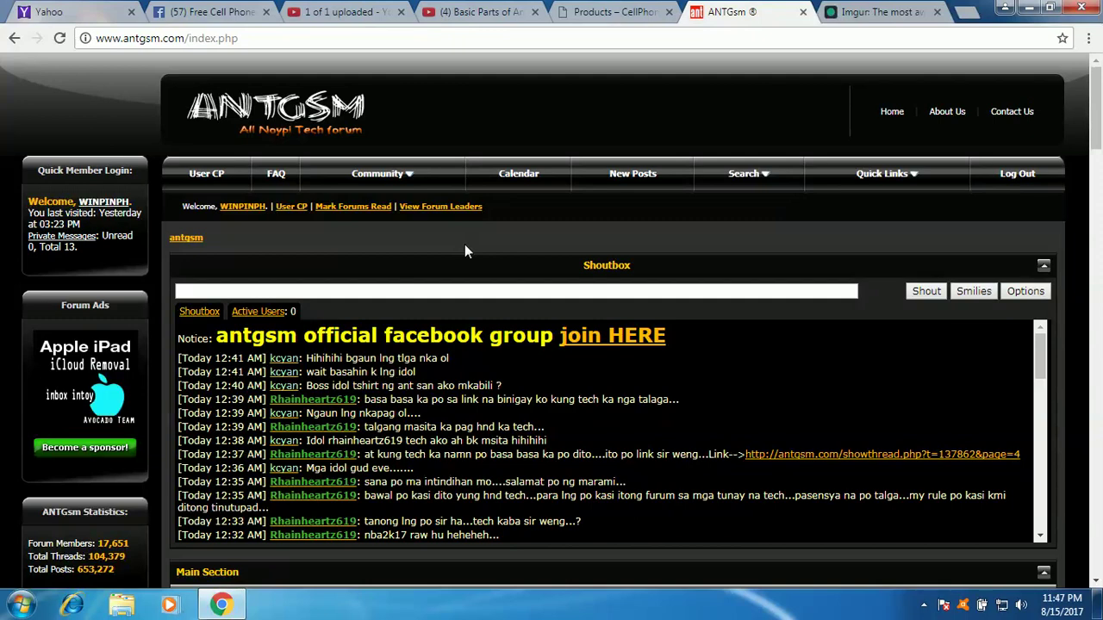
Start a new thread in the Introduce Yourself, Inquiries & Feedbacks forum
scroll(464, 247, "down", 5)
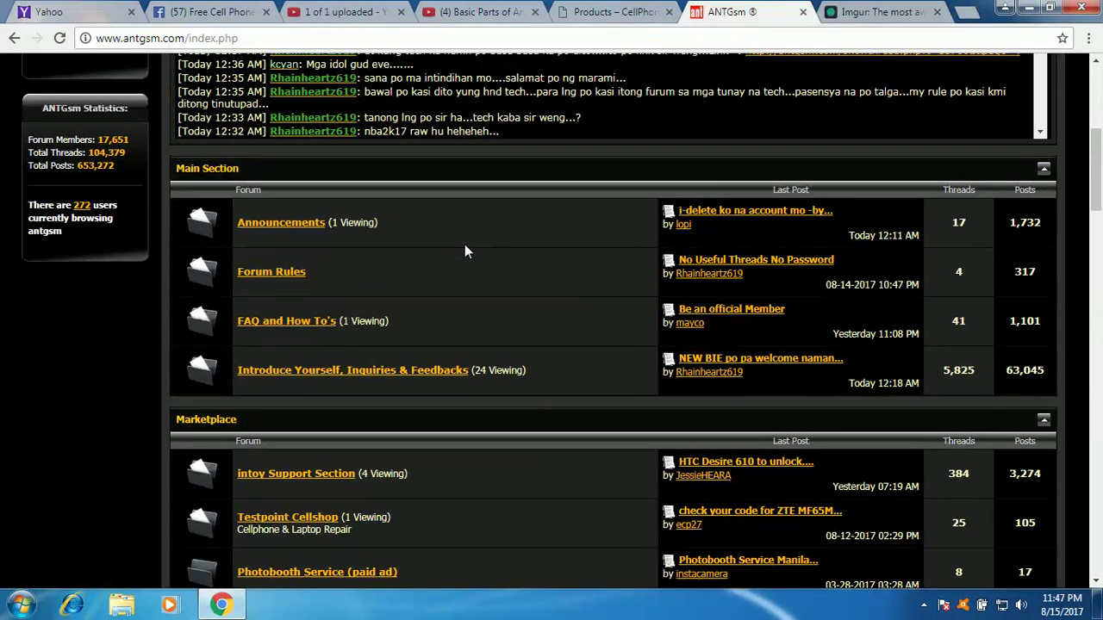
scroll(464, 247, "up", 2)
scroll(464, 247, "up", 3)
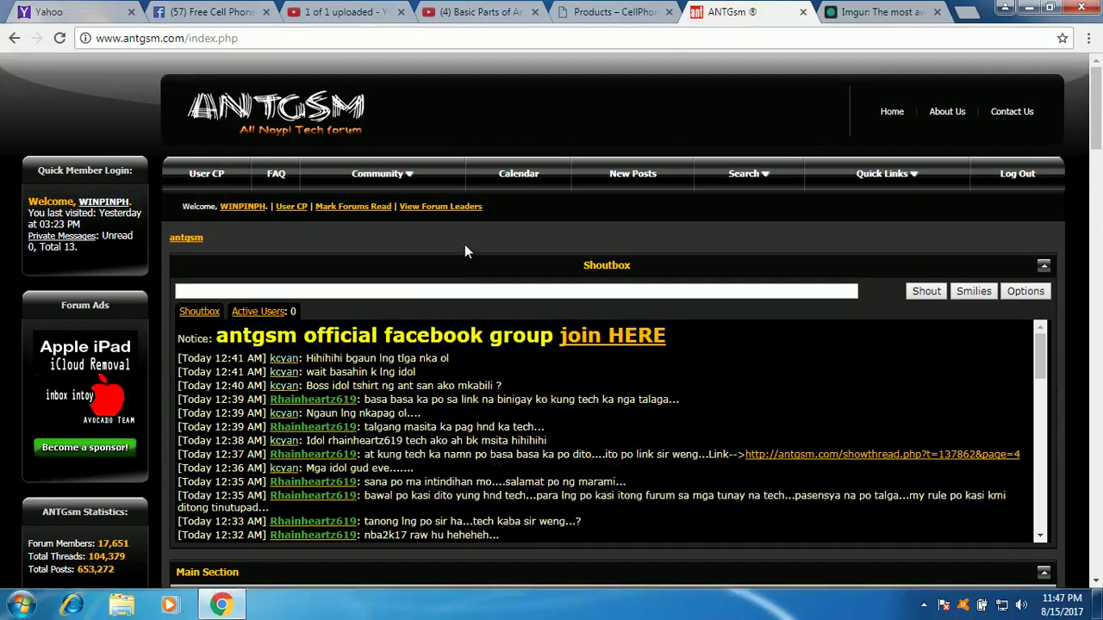
scroll(465, 246, "down", 5)
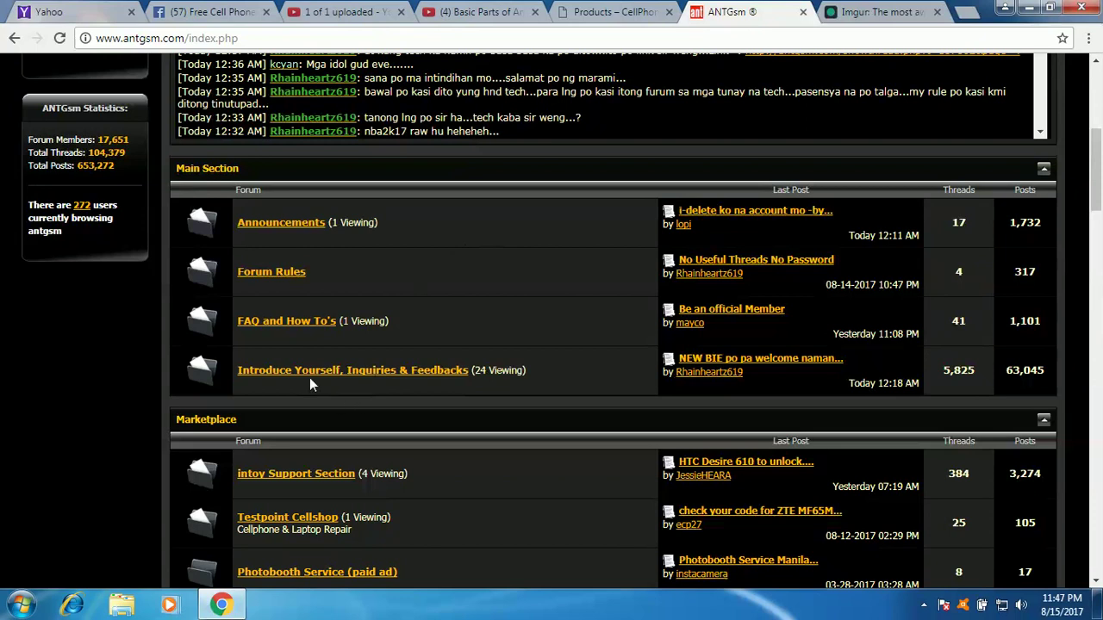
left_click(393, 370)
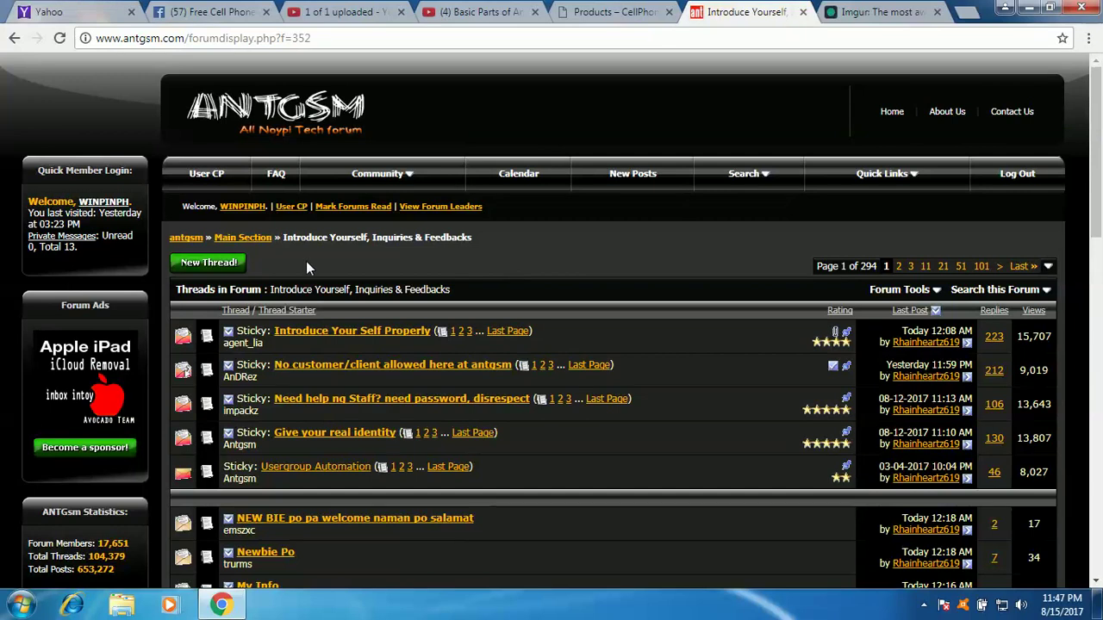
left_click(219, 262)
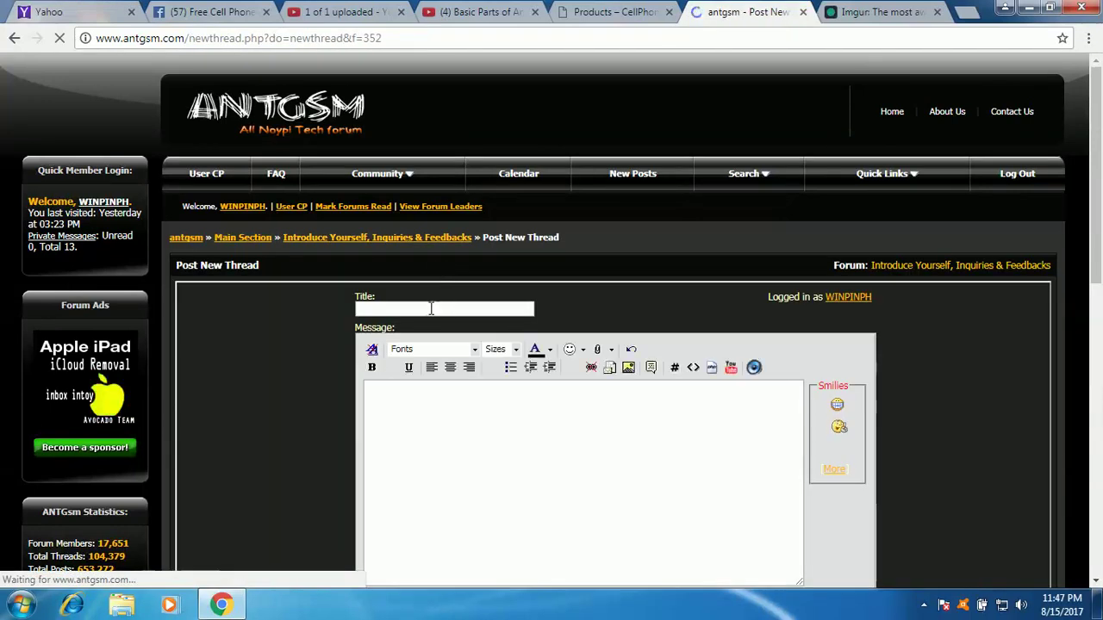
Title the thread 'I'm newbie here' and move to the message box
left_click(431, 309)
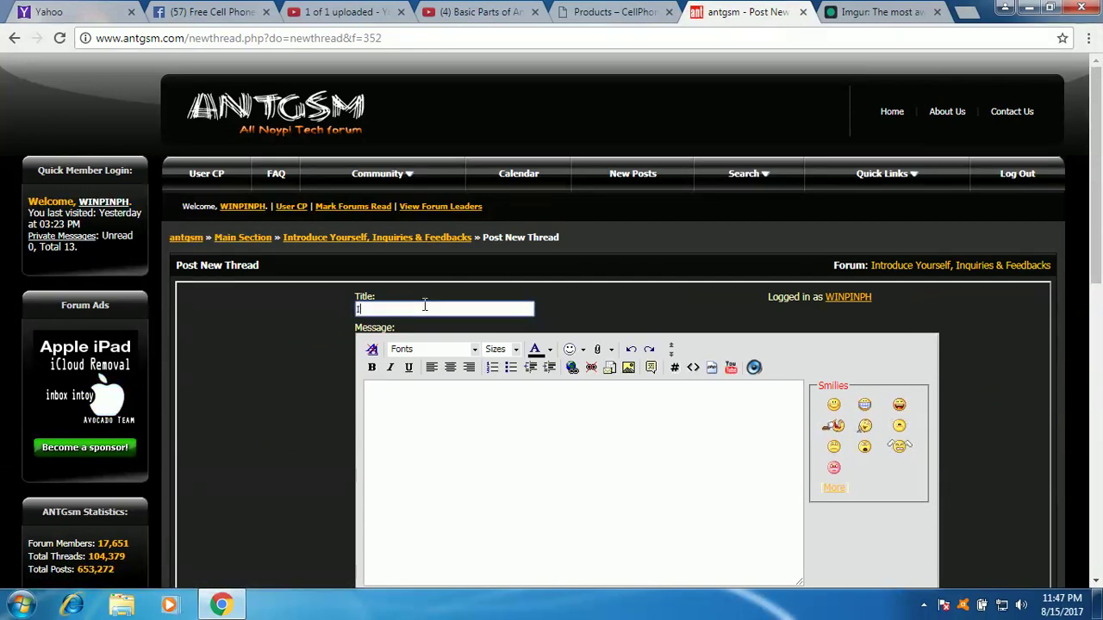
type("I'm ")
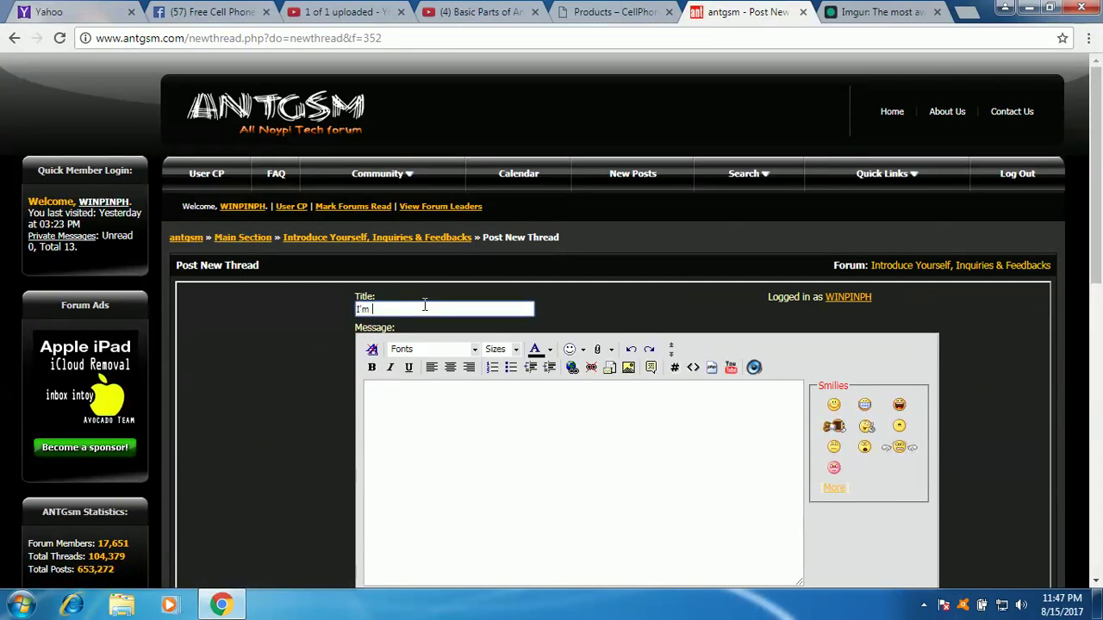
type("newbie here")
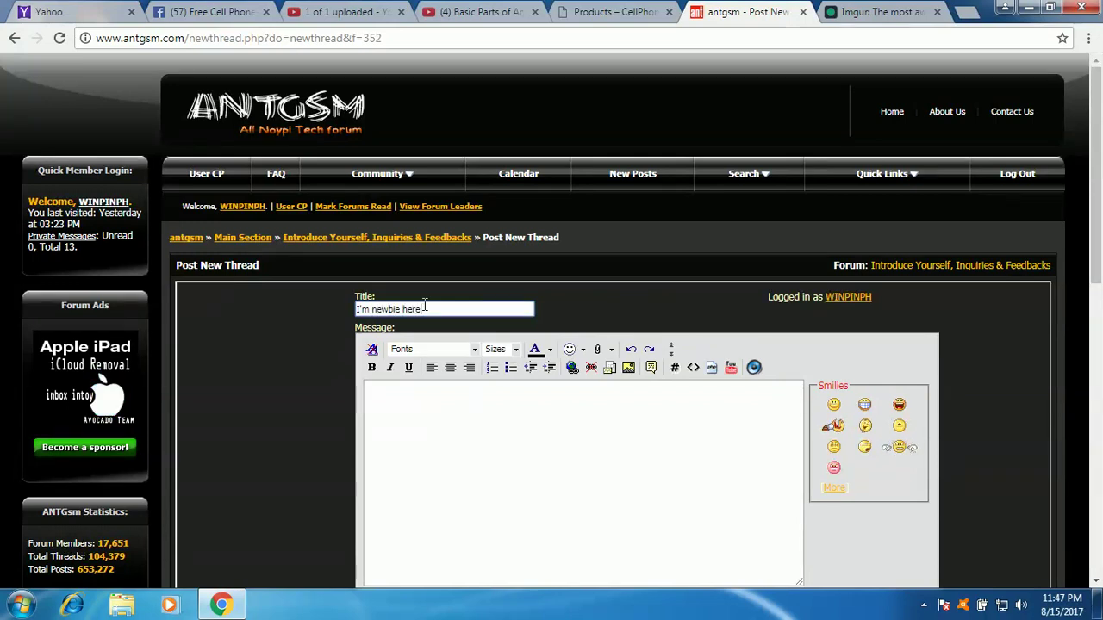
left_click(434, 396)
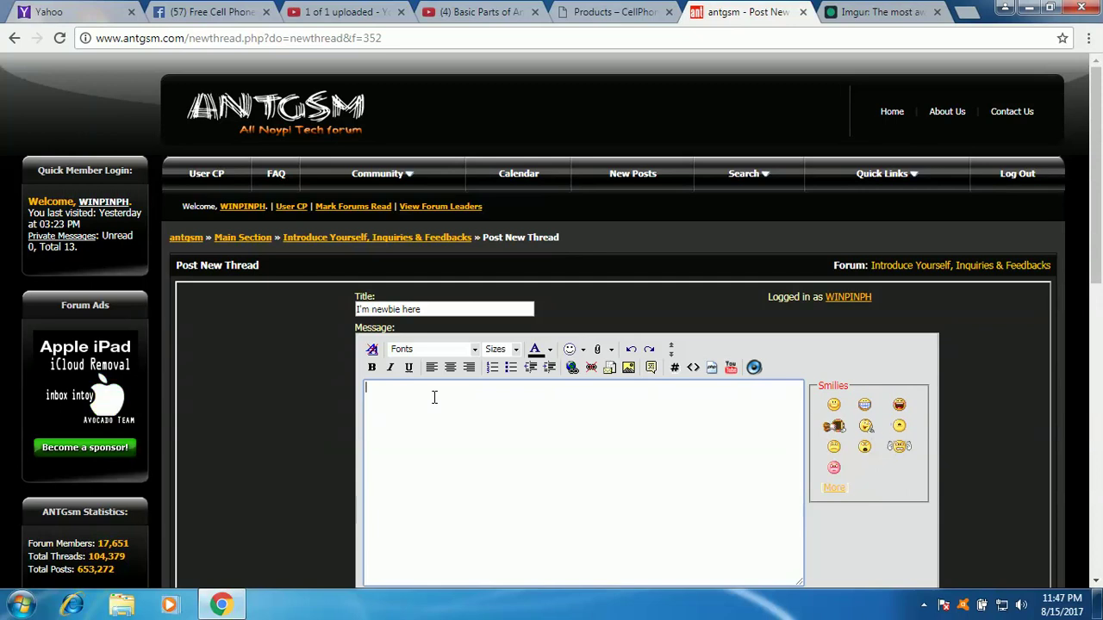
Write the greetings 'Kamusta po kayong lahat…' and 'Sana mpo ay makkatulungan po tayong lahat.', then go to Facebook
type("Kamusta ")
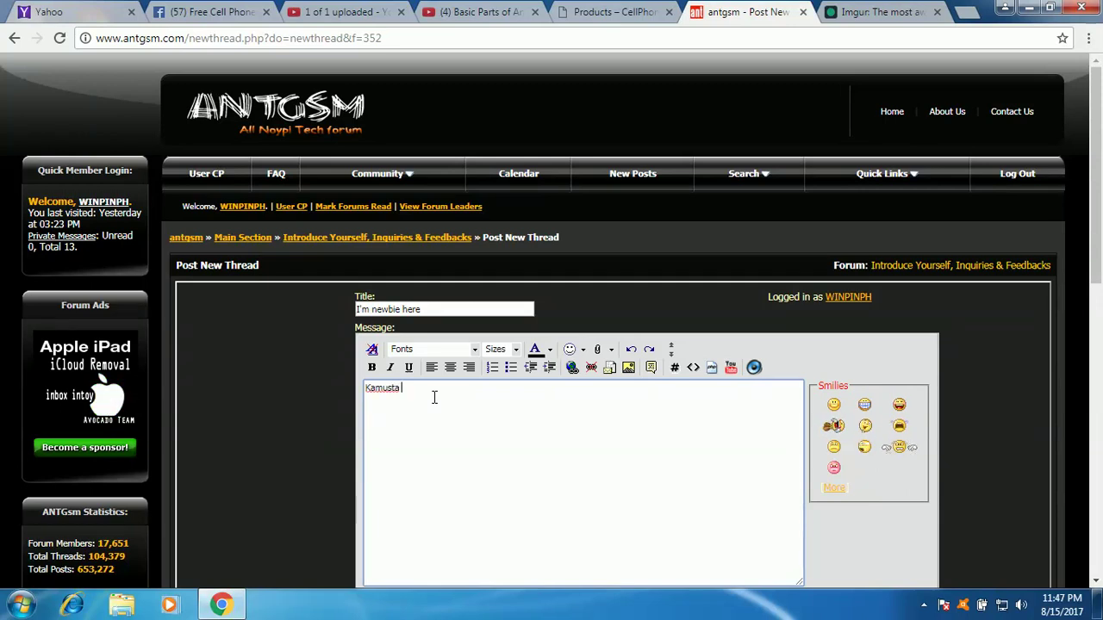
type("po kay")
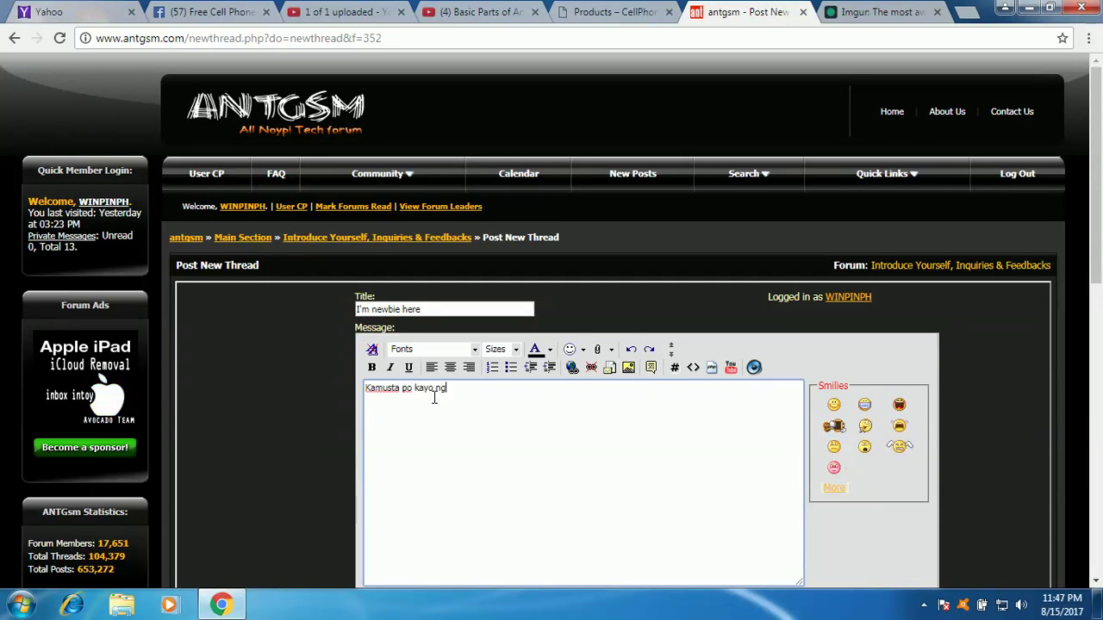
type("ong lahat")
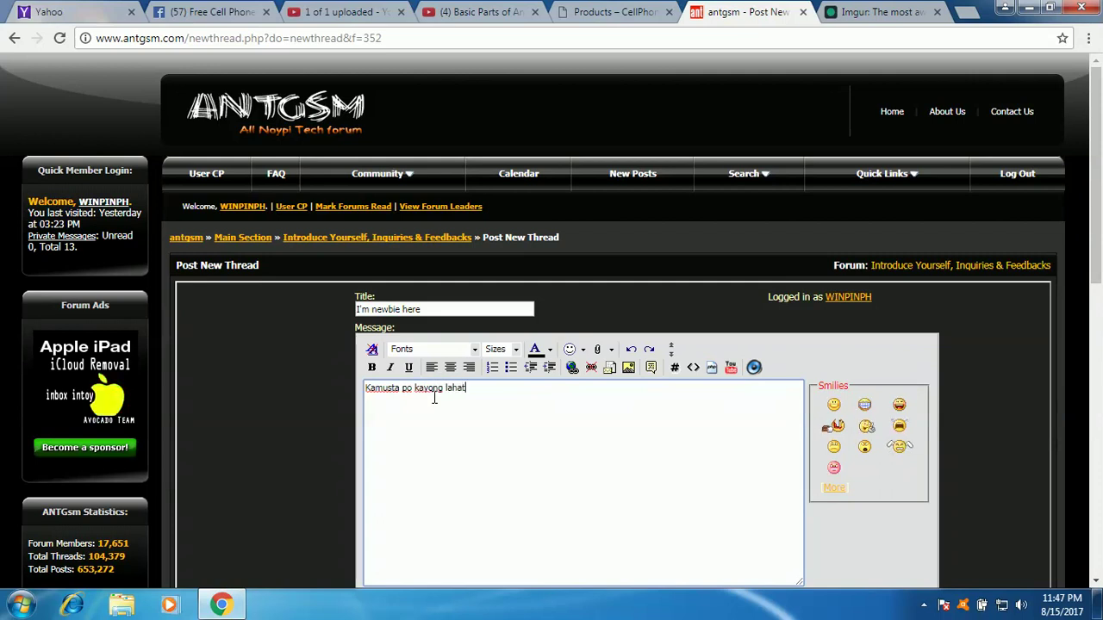
type(". Thank")
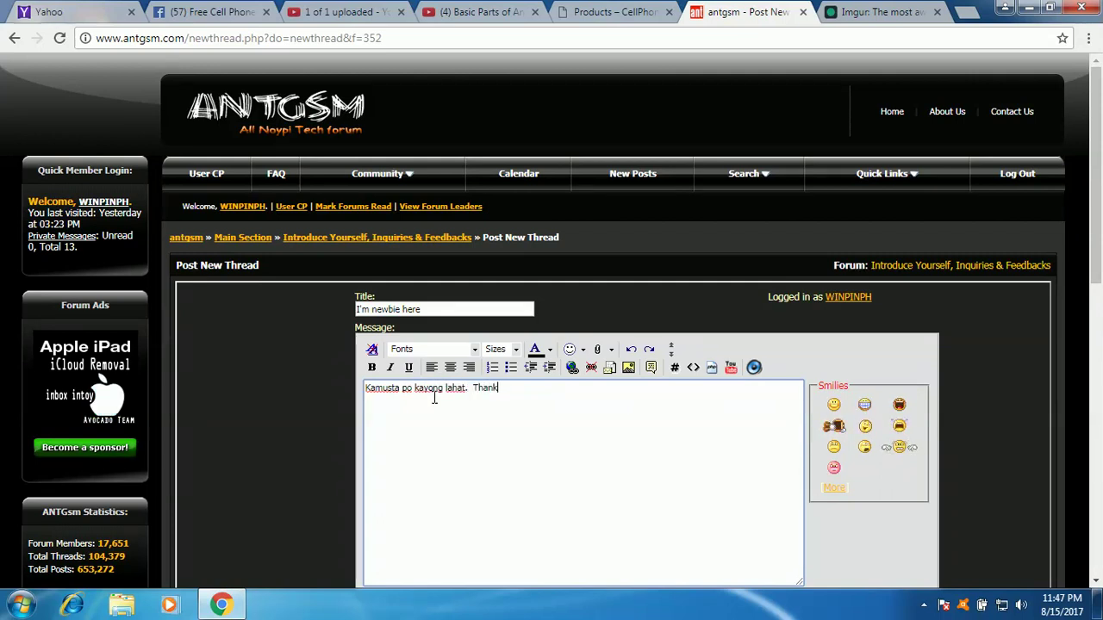
type(" you or a")
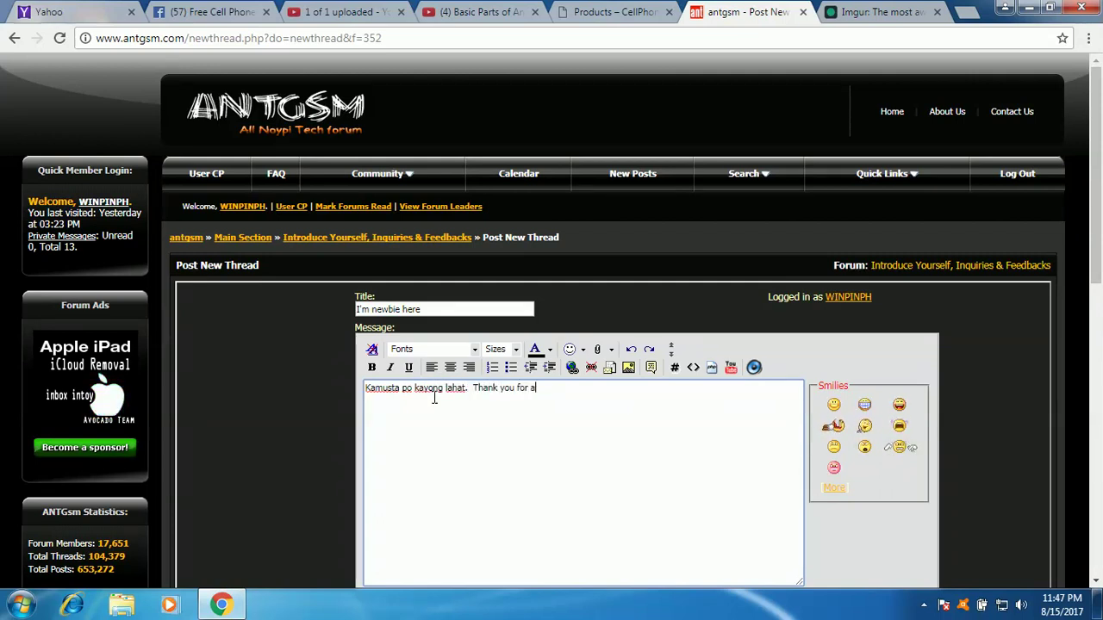
type("ccepting my")
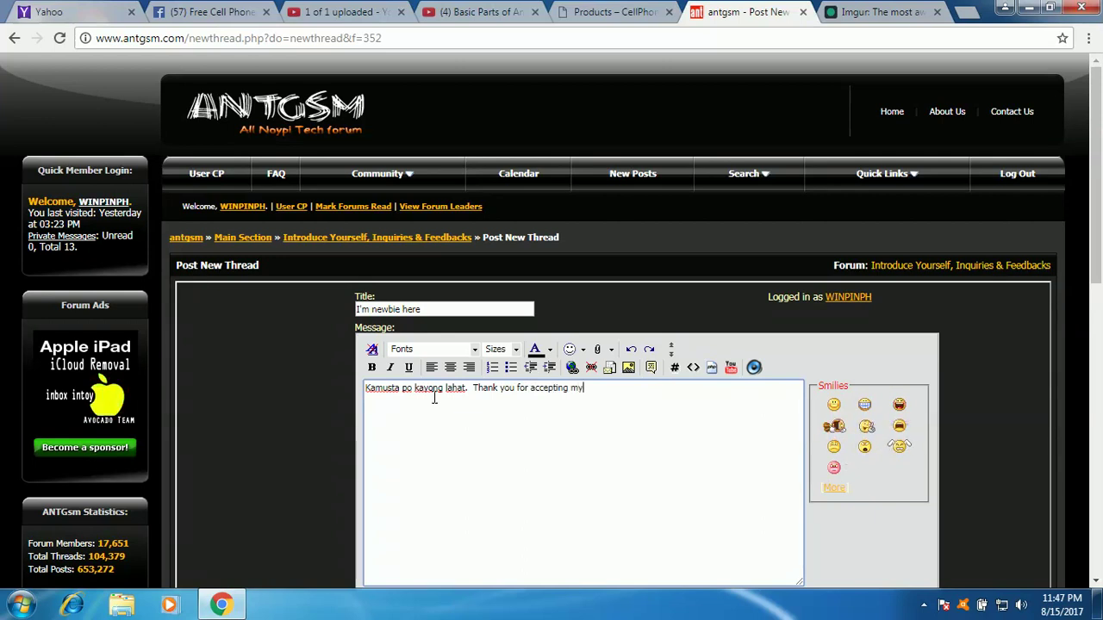
type(" application h")
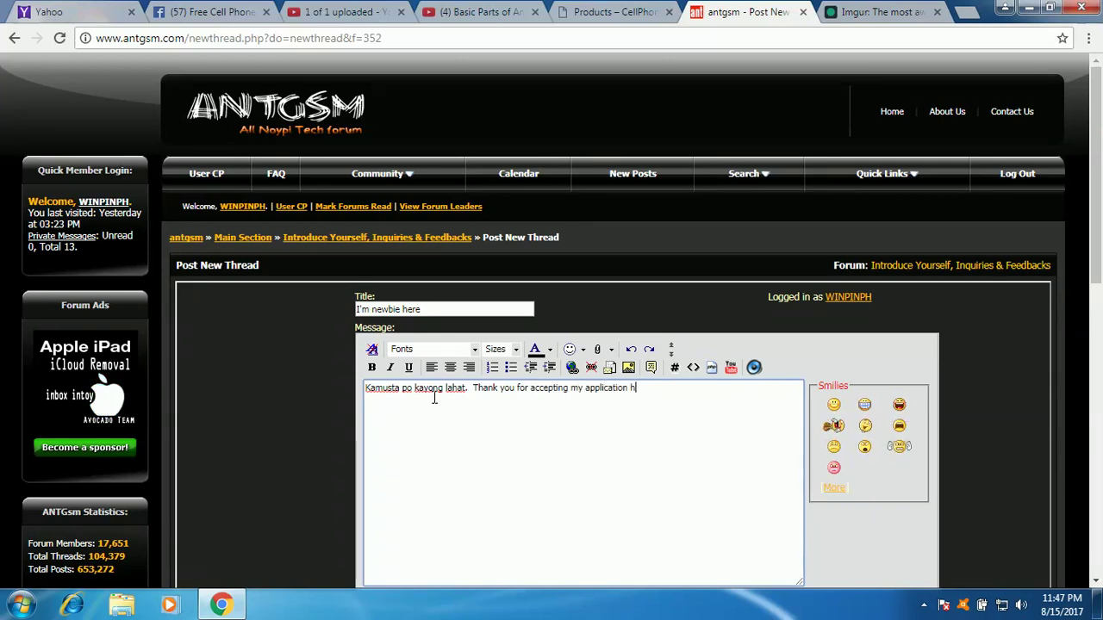
type("ere at at")
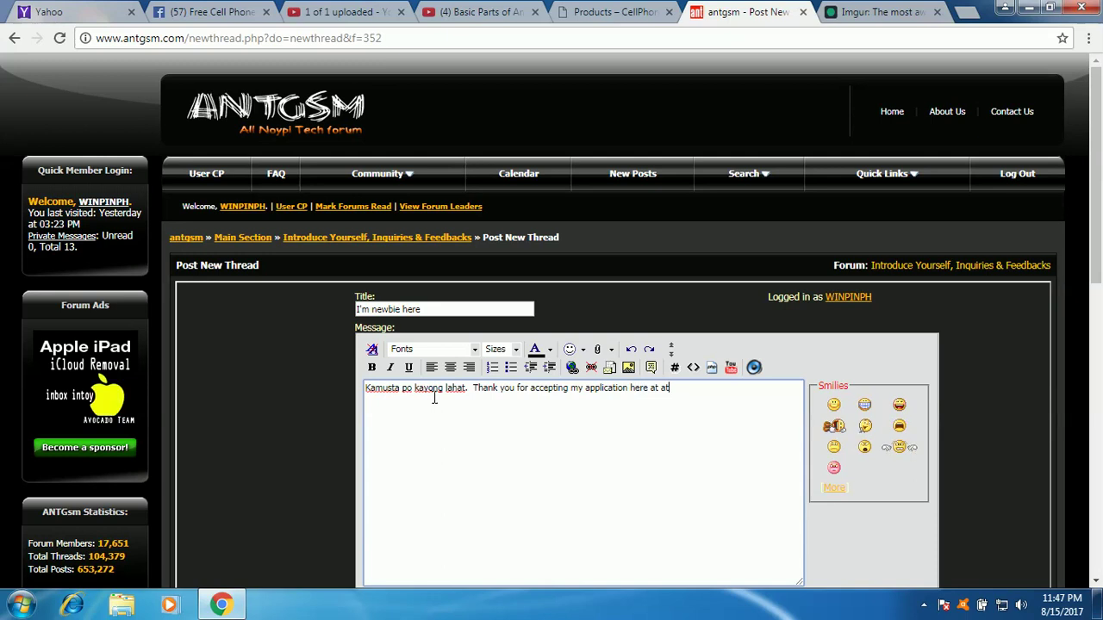
key("BackSpace")
type("ntgs")
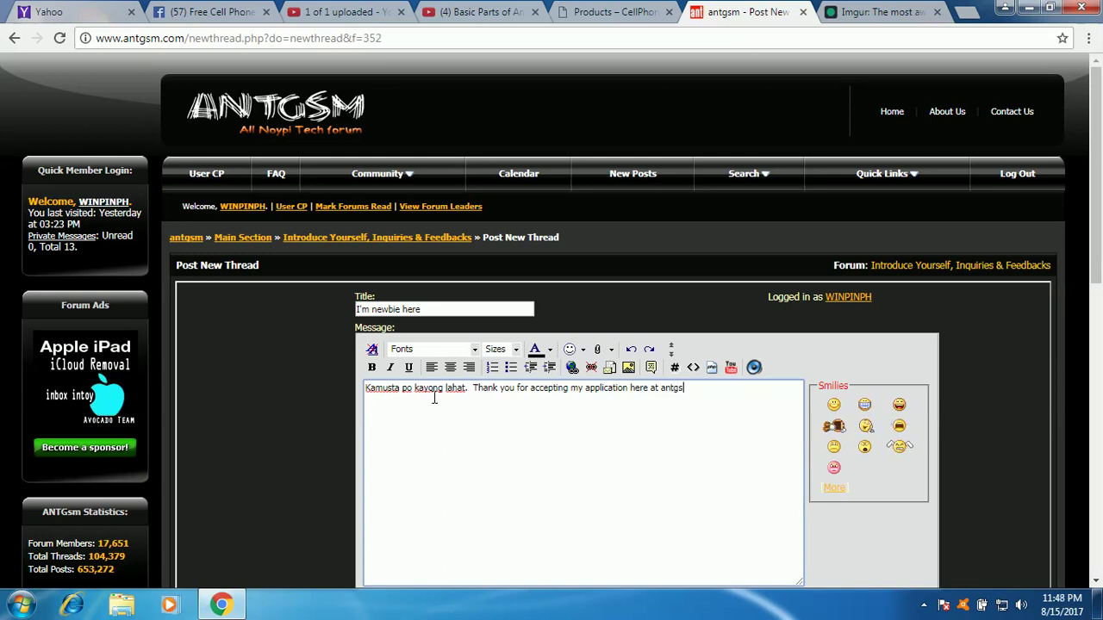
type("m forum.")
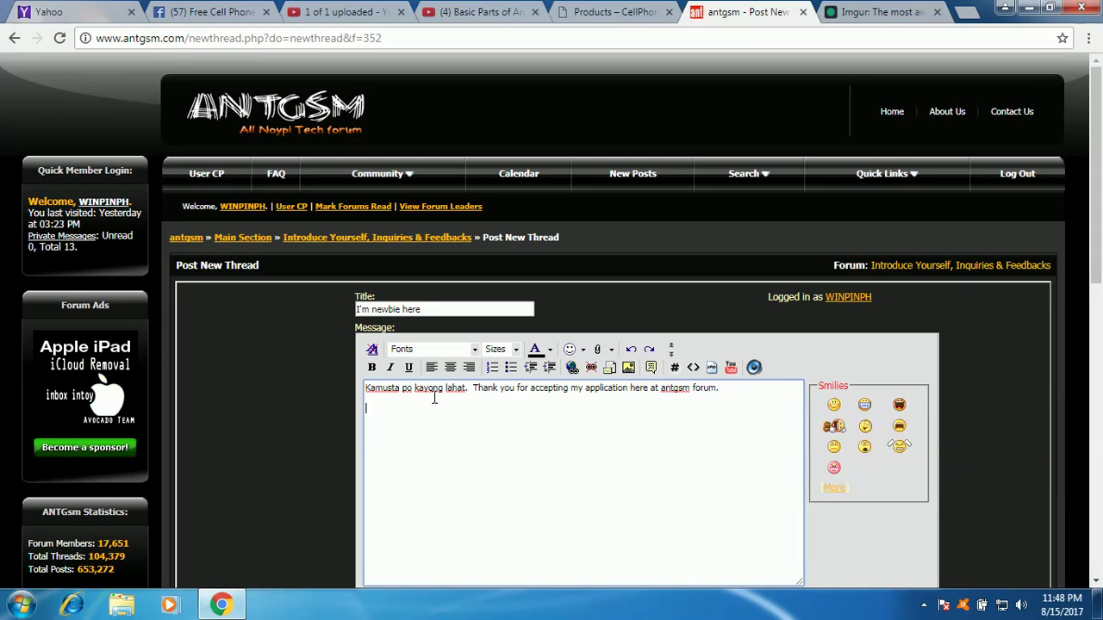
type("Sana")
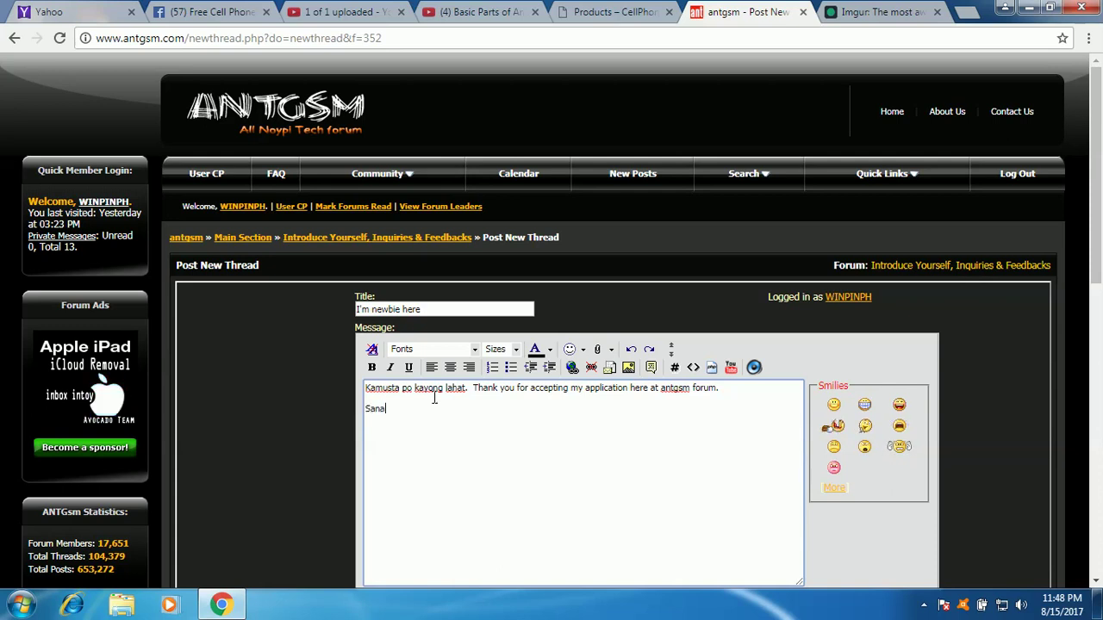
type(" mp")
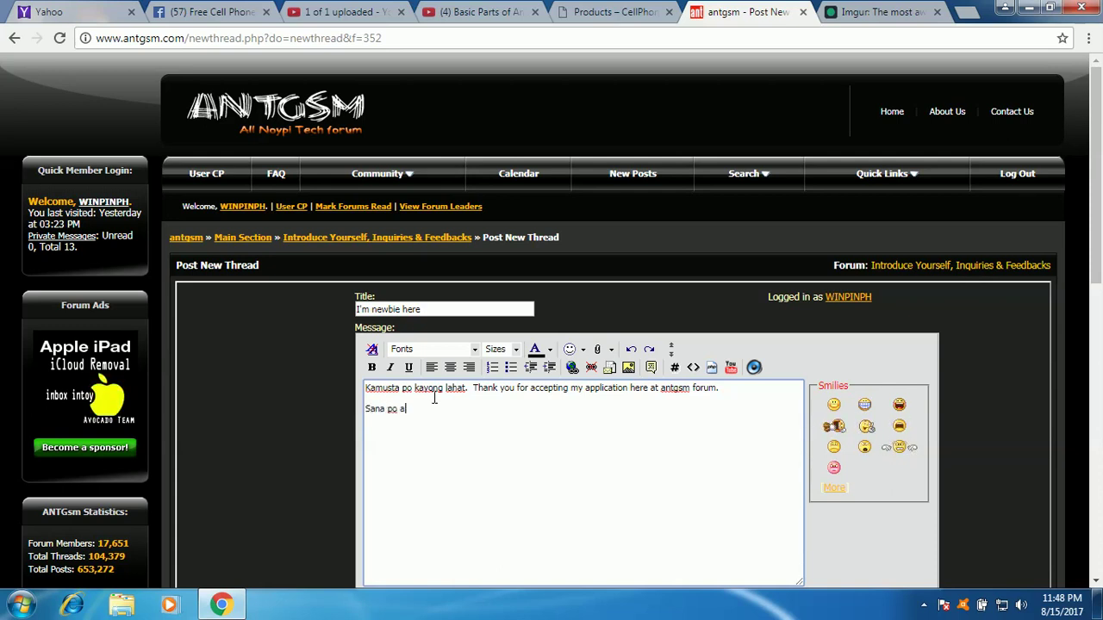
type("o ay mak")
type("katulungan")
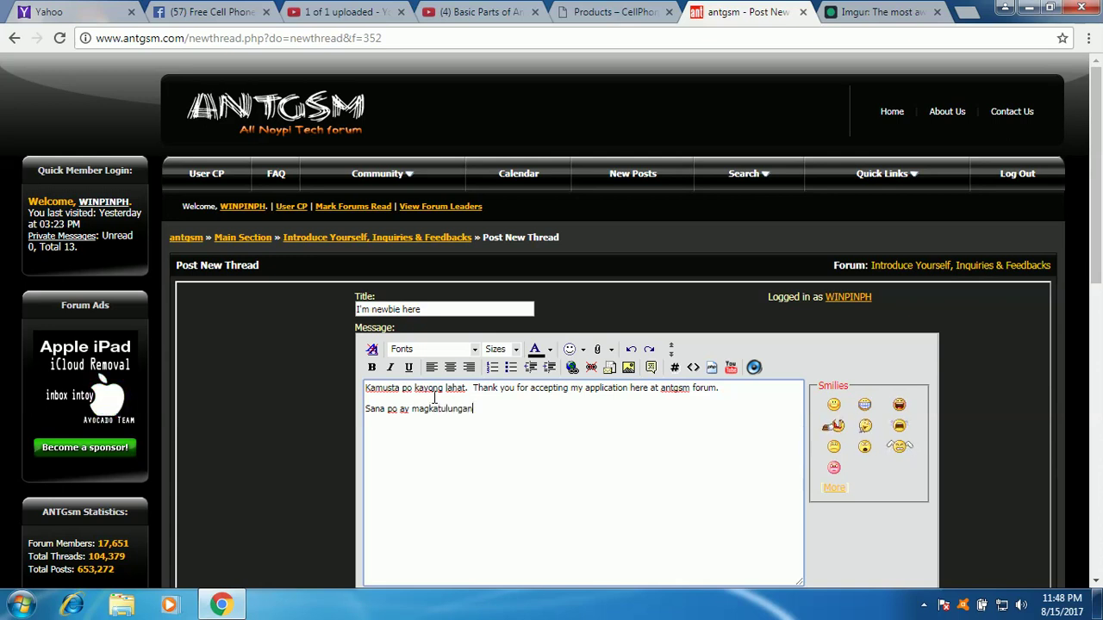
type(" po ta")
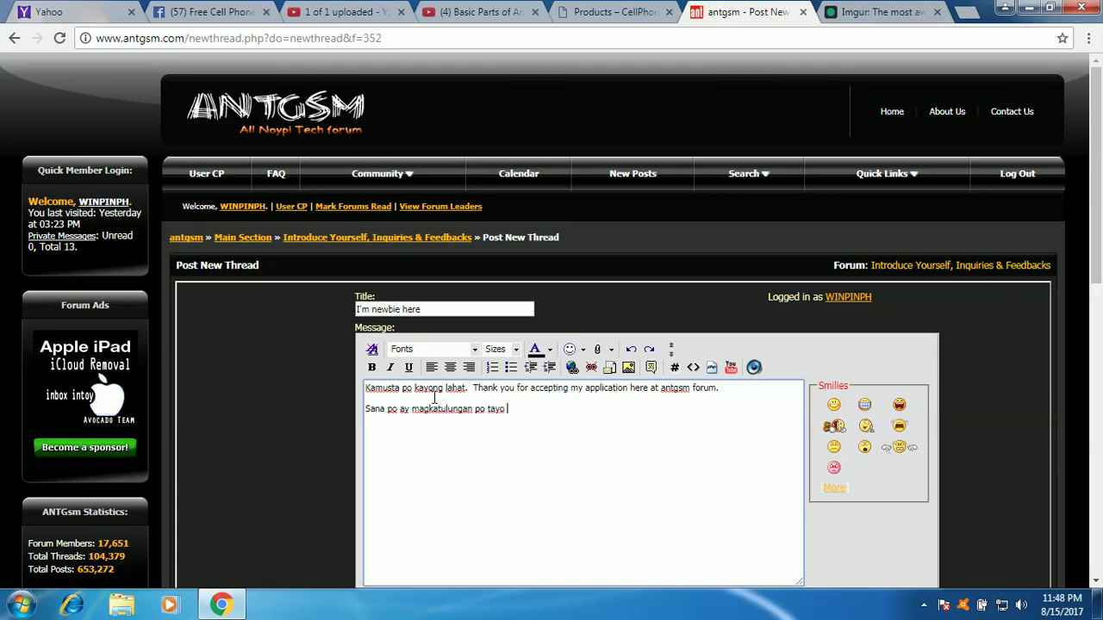
type("yong la")
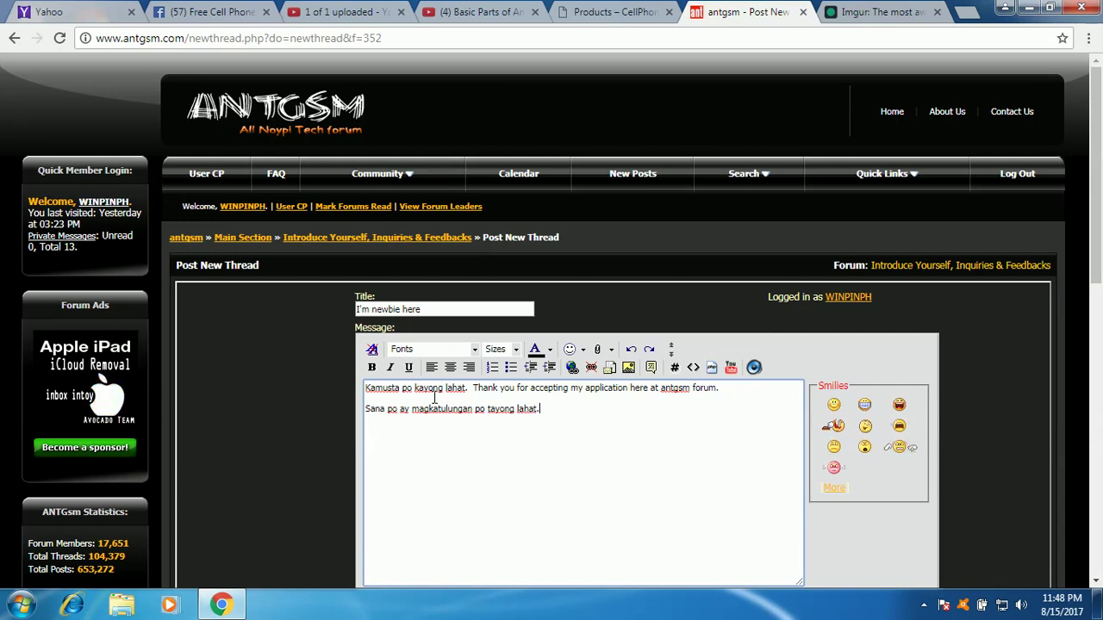
type("hat.")
key("Return")
key("Return")
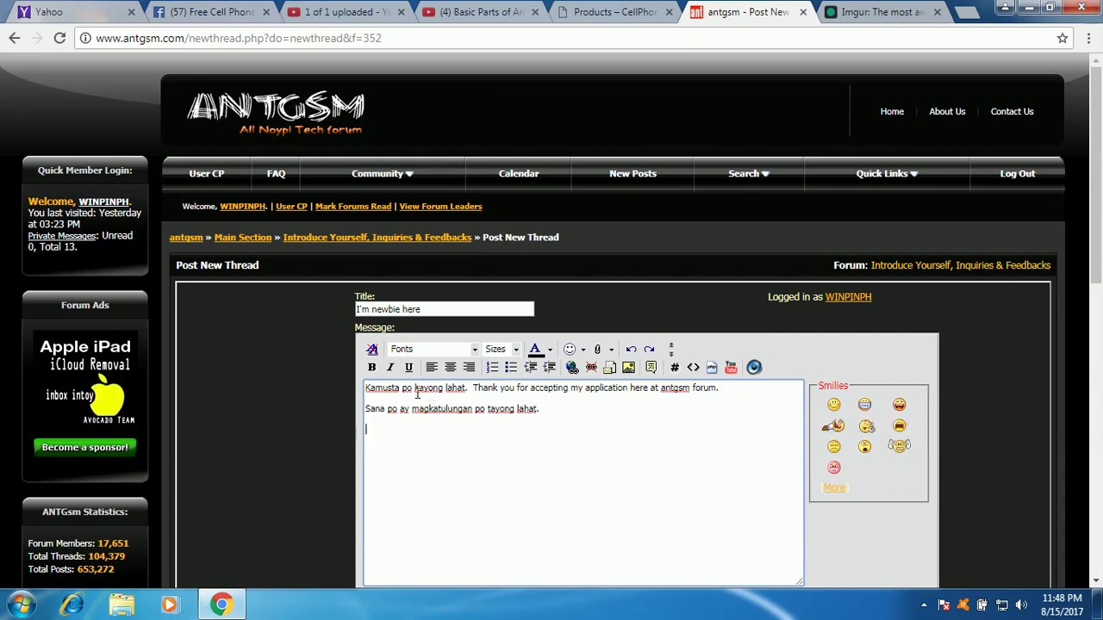
scroll(417, 394, "down", 2)
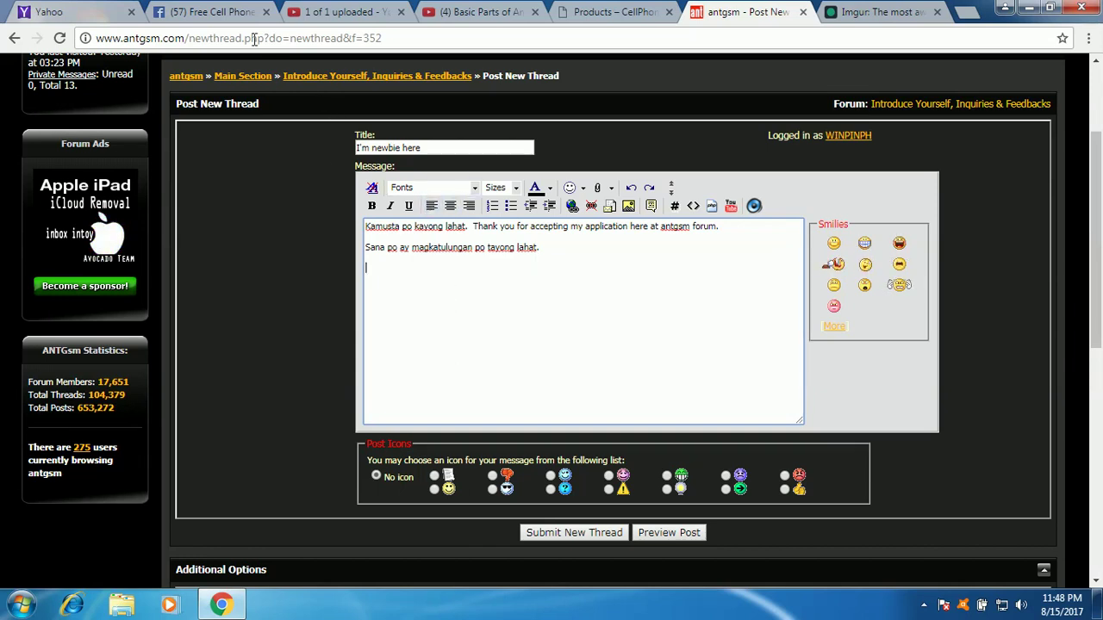
left_click(232, 12)
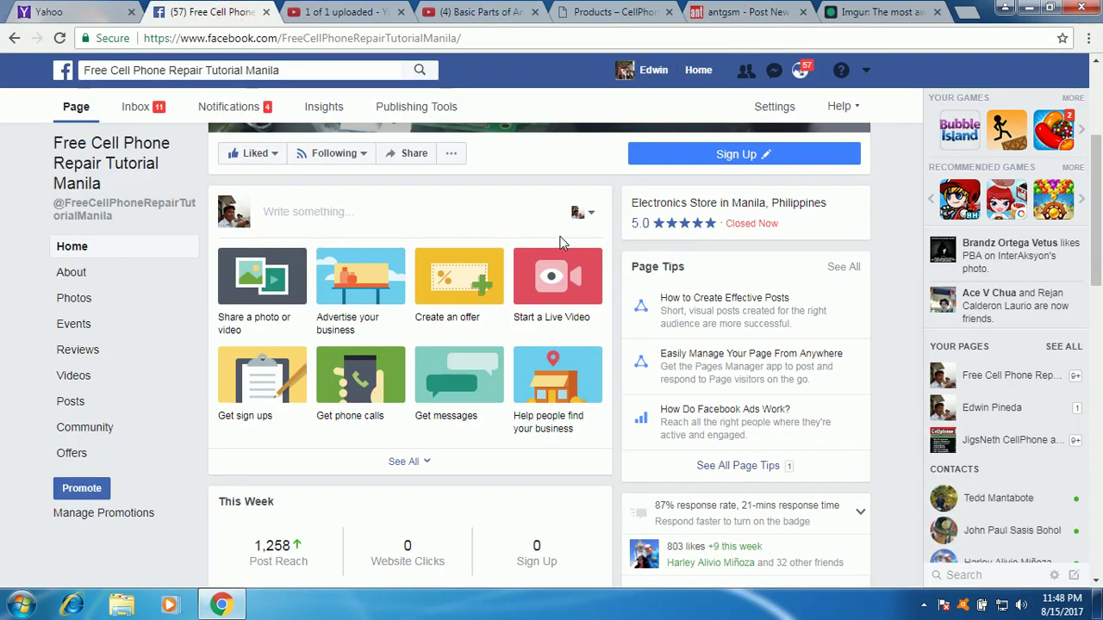
Copy the image address of the family profile photo from the Facebook profile
scroll(562, 237, "up", 3)
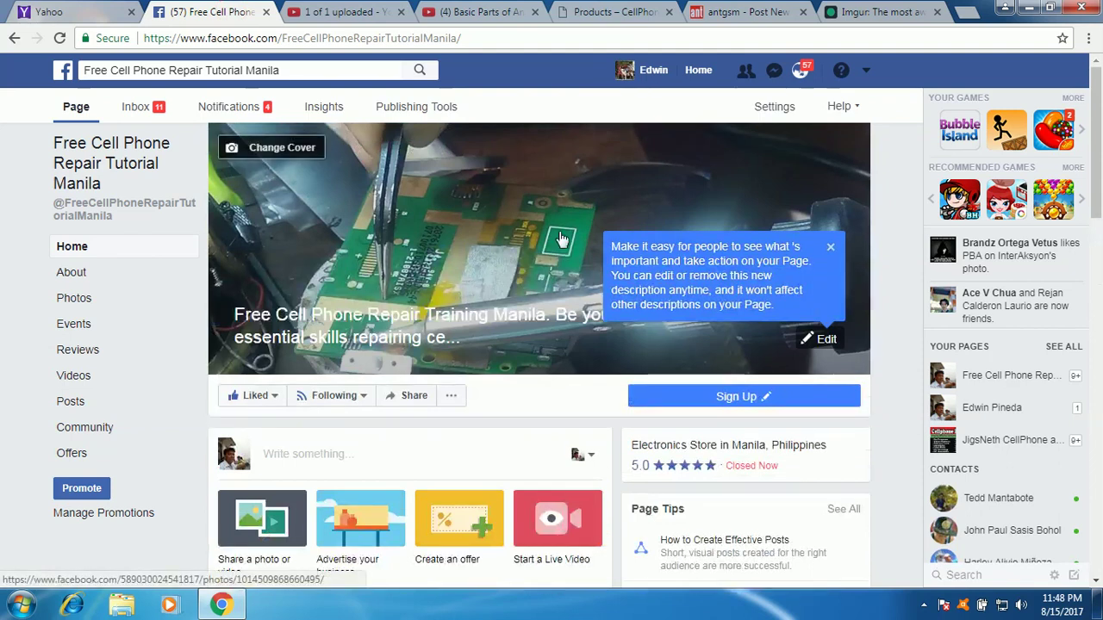
left_click(652, 74)
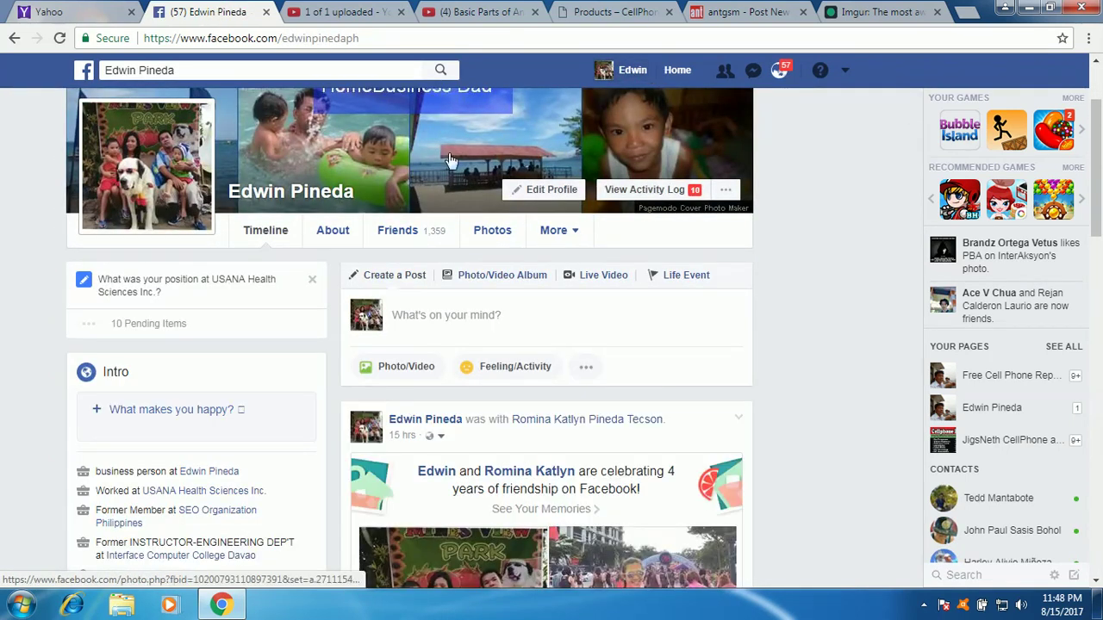
mouse_move(173, 177)
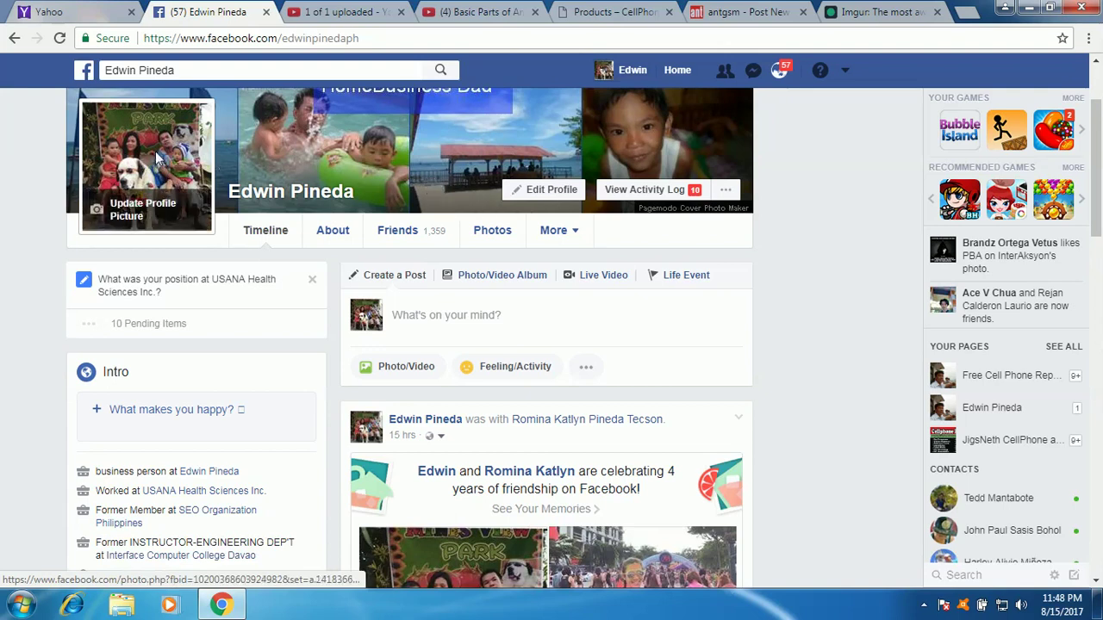
left_click(155, 151)
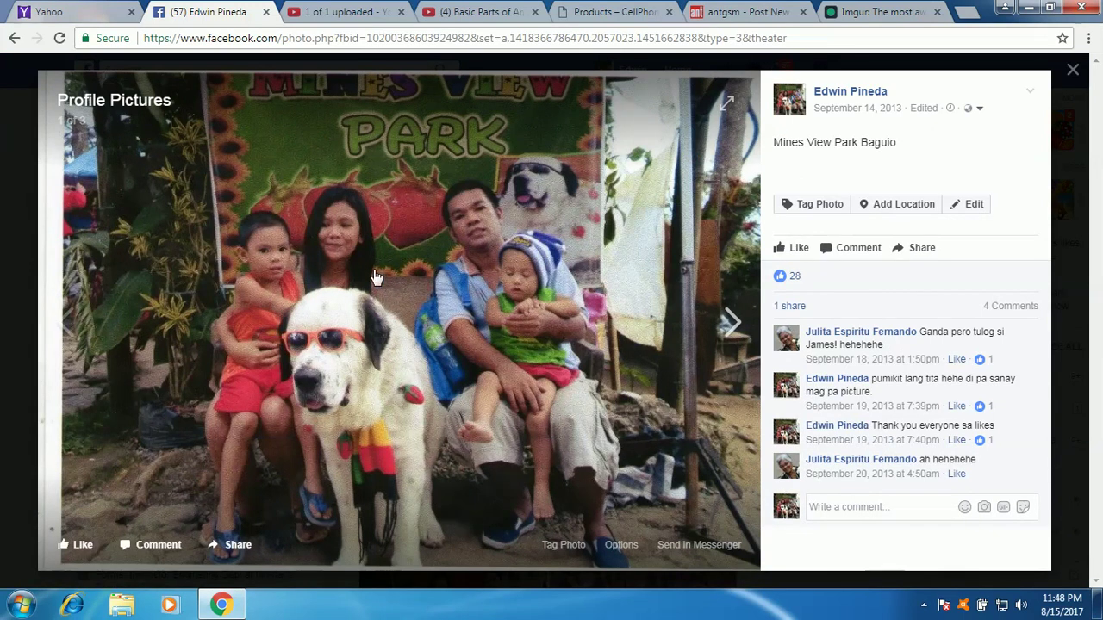
right_click(376, 278)
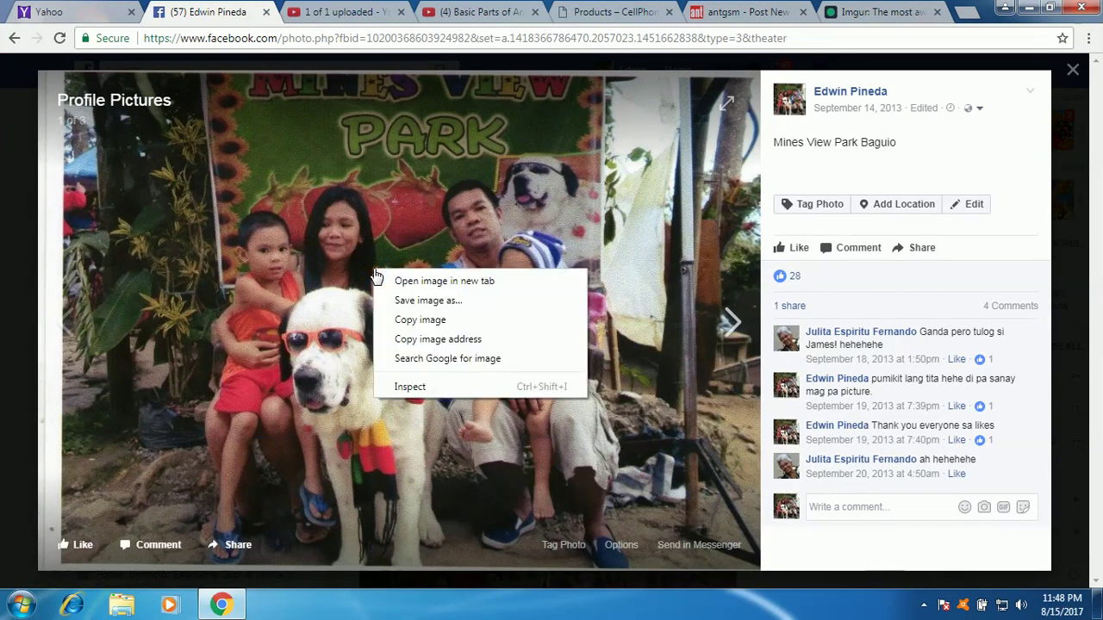
left_click(444, 339)
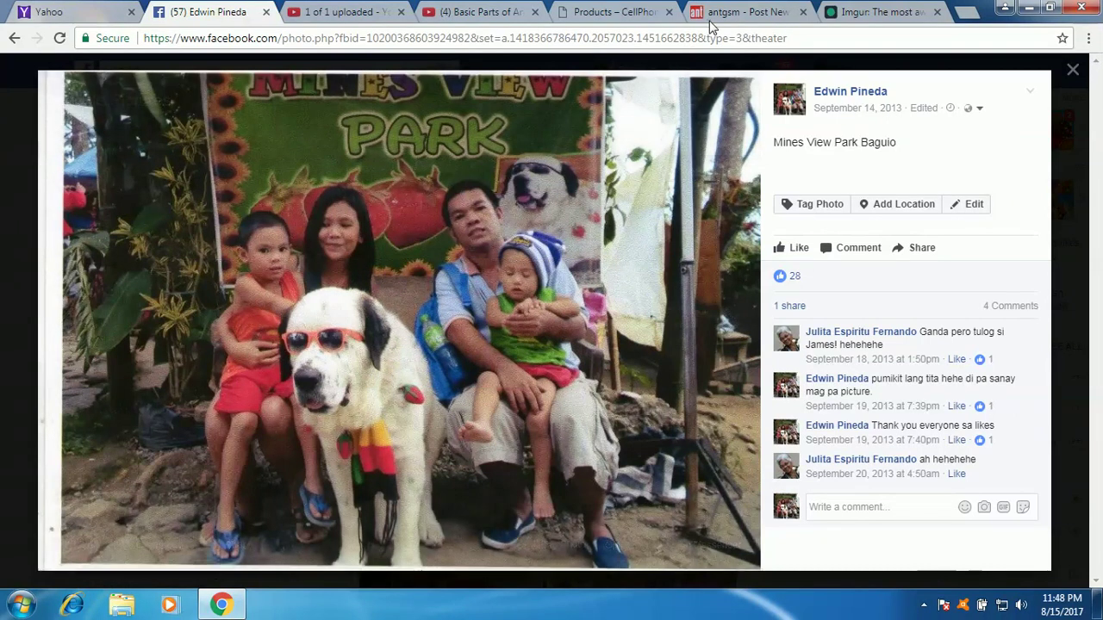
left_click(741, 13)
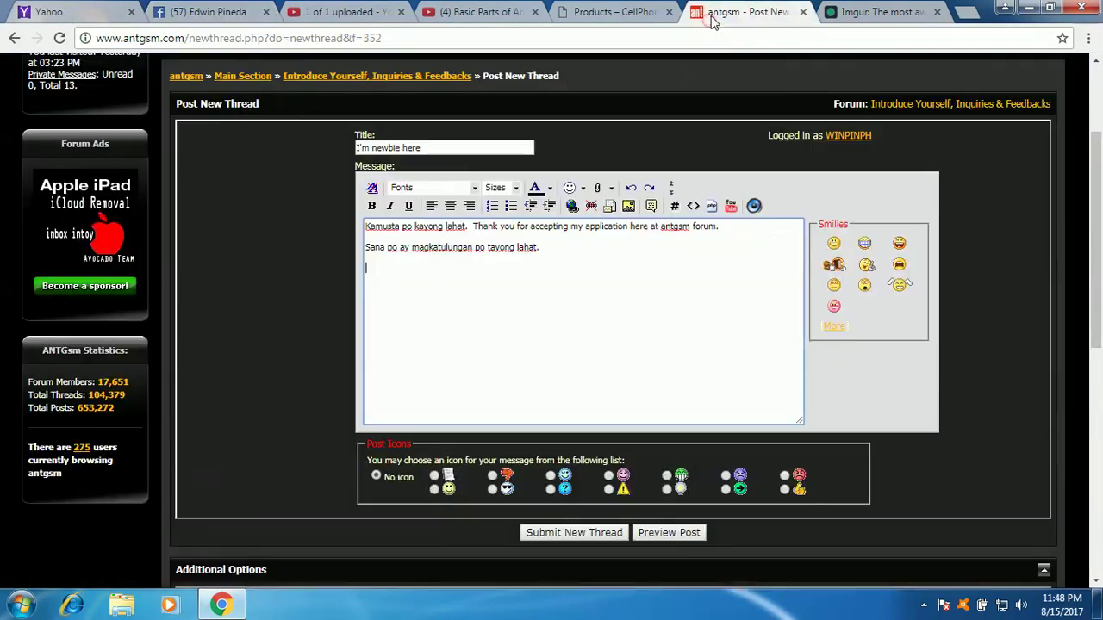
Insert the copied Facebook photo URL as an [IMG] image in the message
left_click(630, 209)
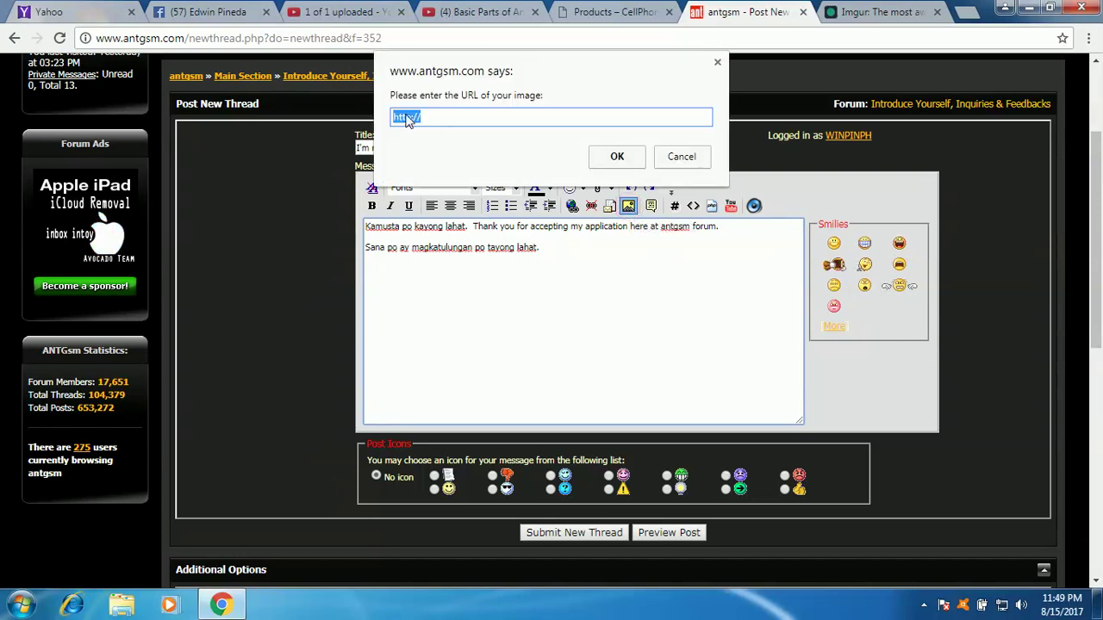
right_click(405, 118)
left_click(436, 190)
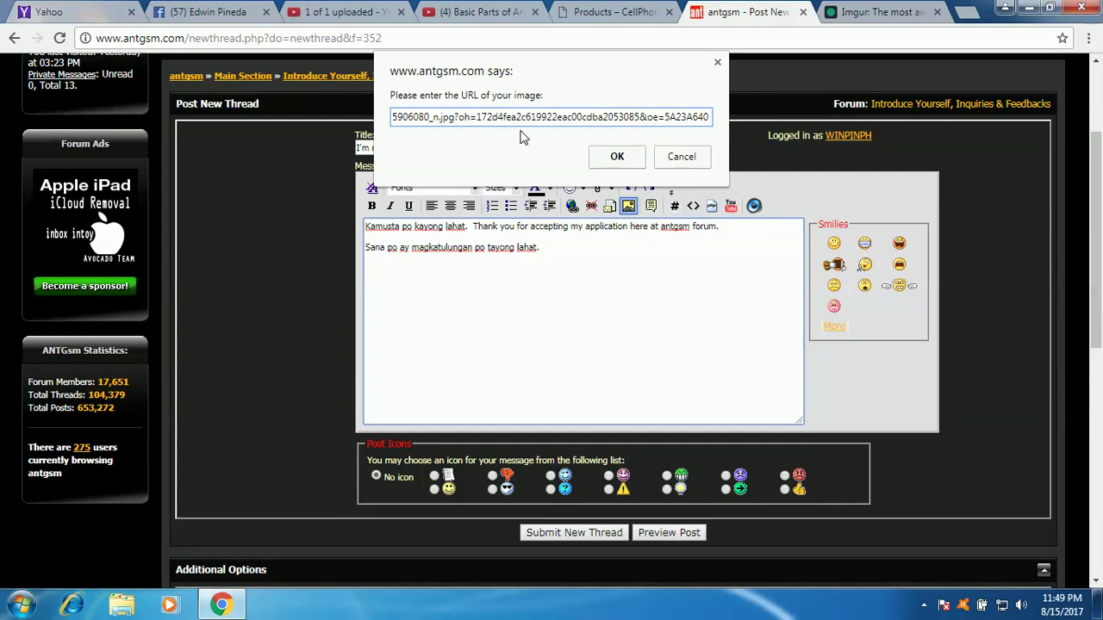
left_click(618, 156)
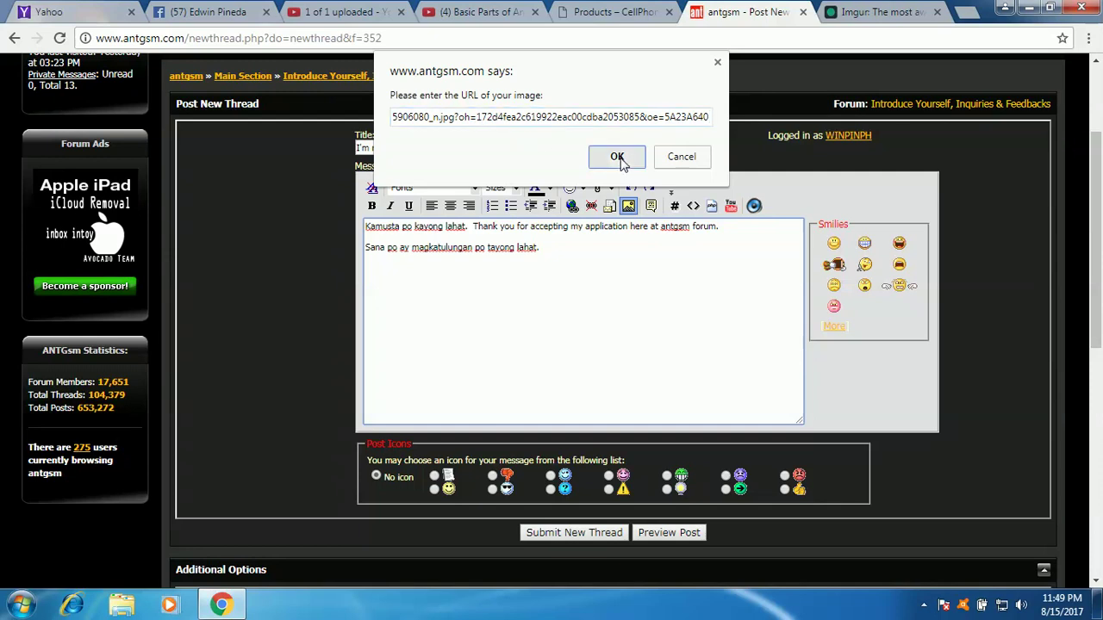
left_click(647, 297)
Preview the post with the embedded photo
scroll(650, 304, "down", 1)
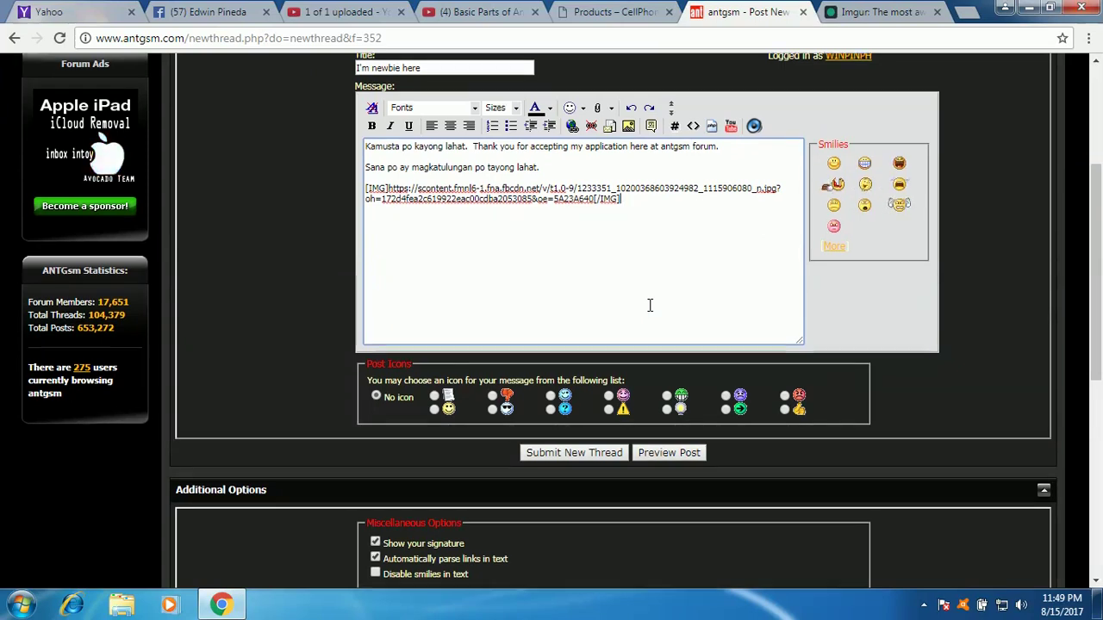
scroll(649, 305, "up", 2)
scroll(650, 305, "down", 4)
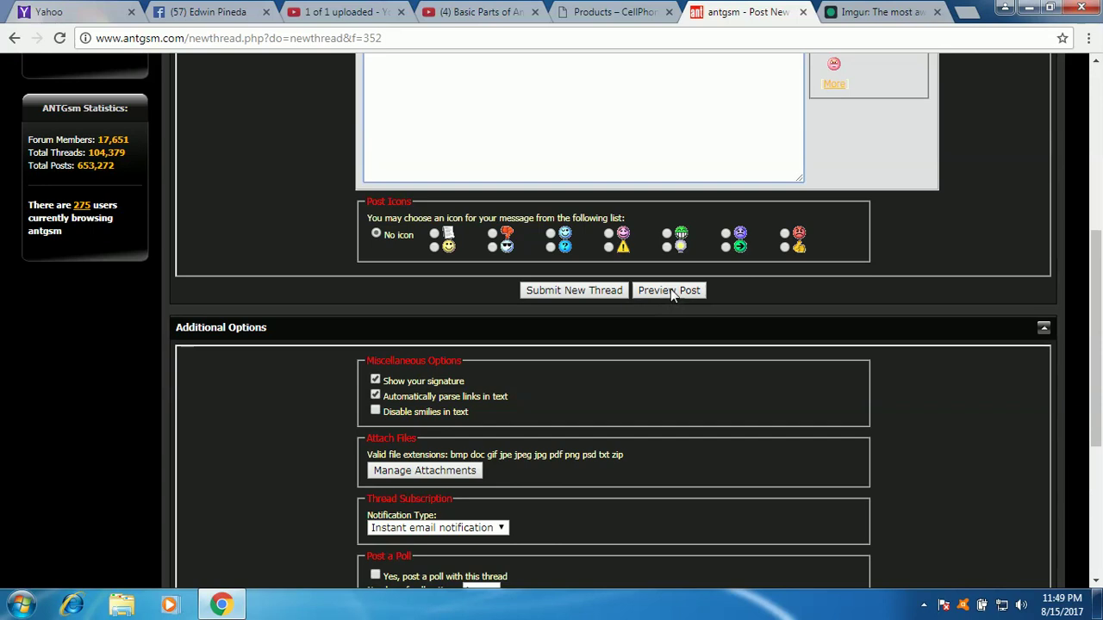
left_click(670, 290)
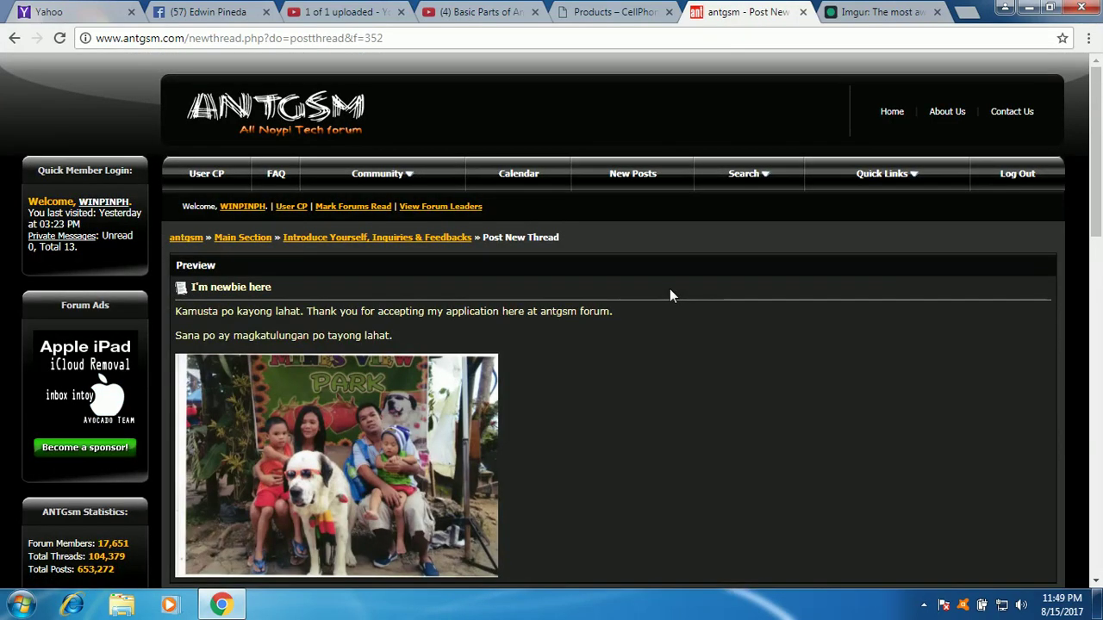
Scroll through the preview to check the title, both greeting lines and the embedded family photo
scroll(670, 288, "down", 2)
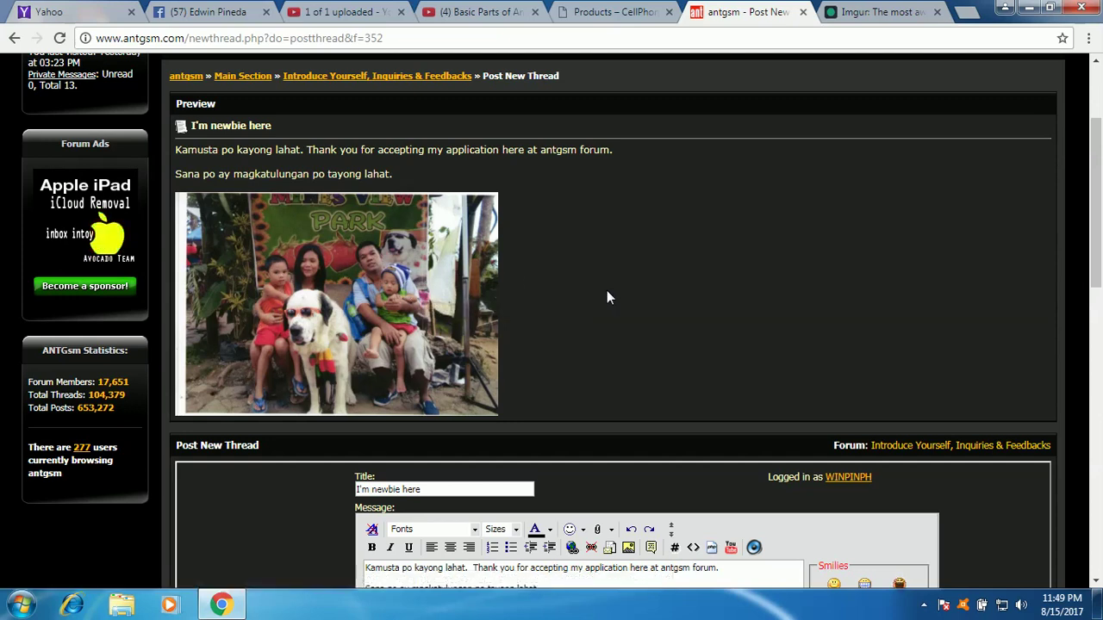
scroll(607, 295, "down", 2)
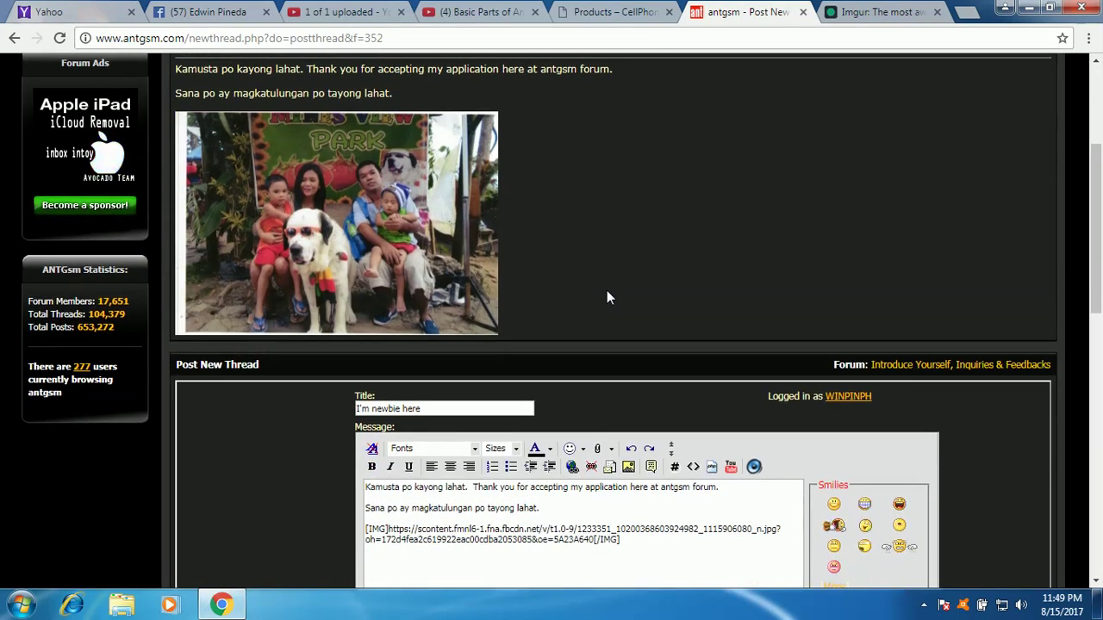
scroll(608, 296, "up", 4)
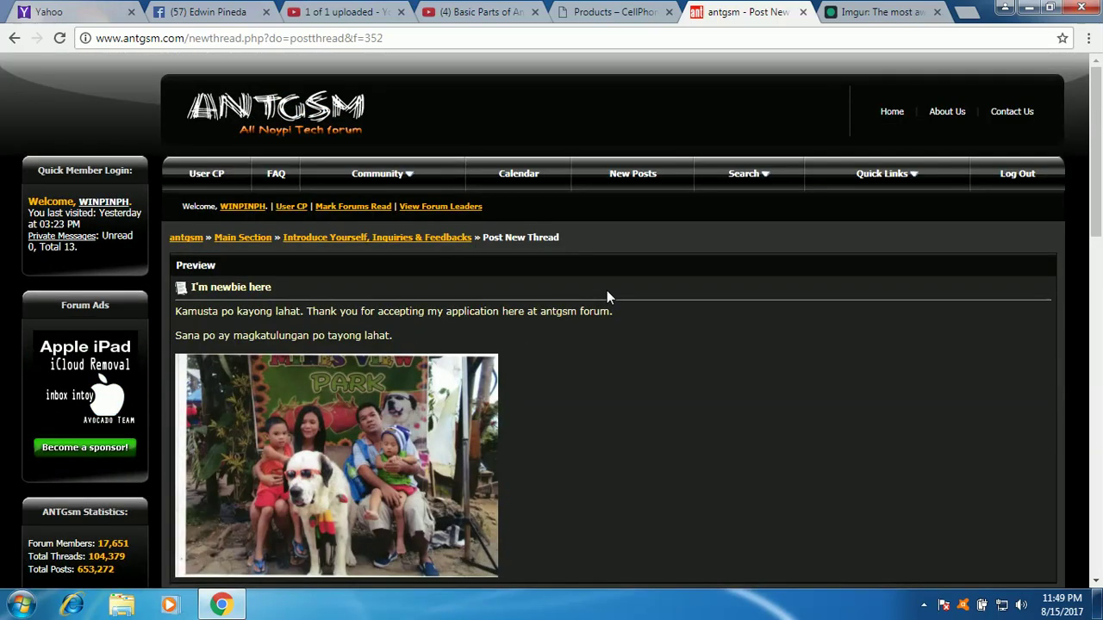
scroll(606, 292, "down", 4)
scroll(607, 296, "up", 4)
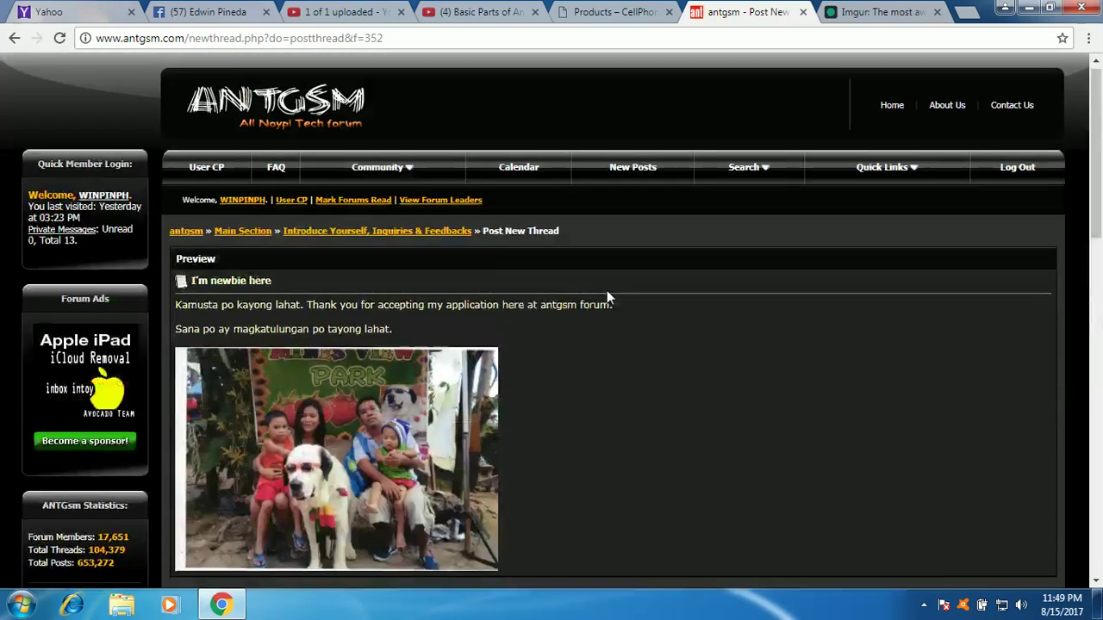
scroll(606, 296, "down", 5)
scroll(608, 295, "down", 4)
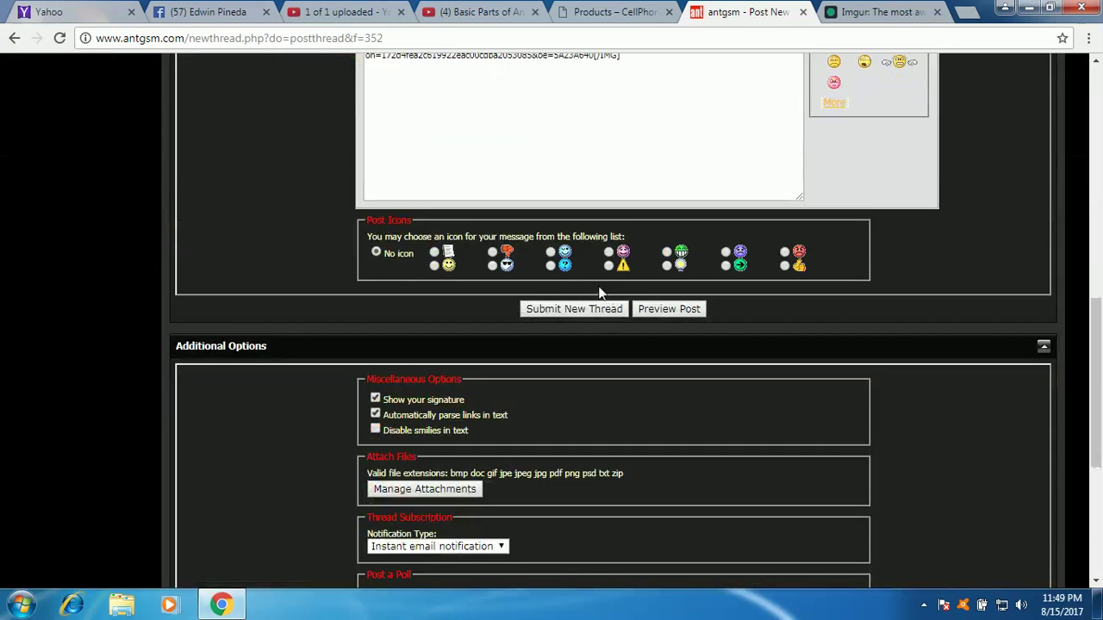
scroll(598, 291, "up", 8)
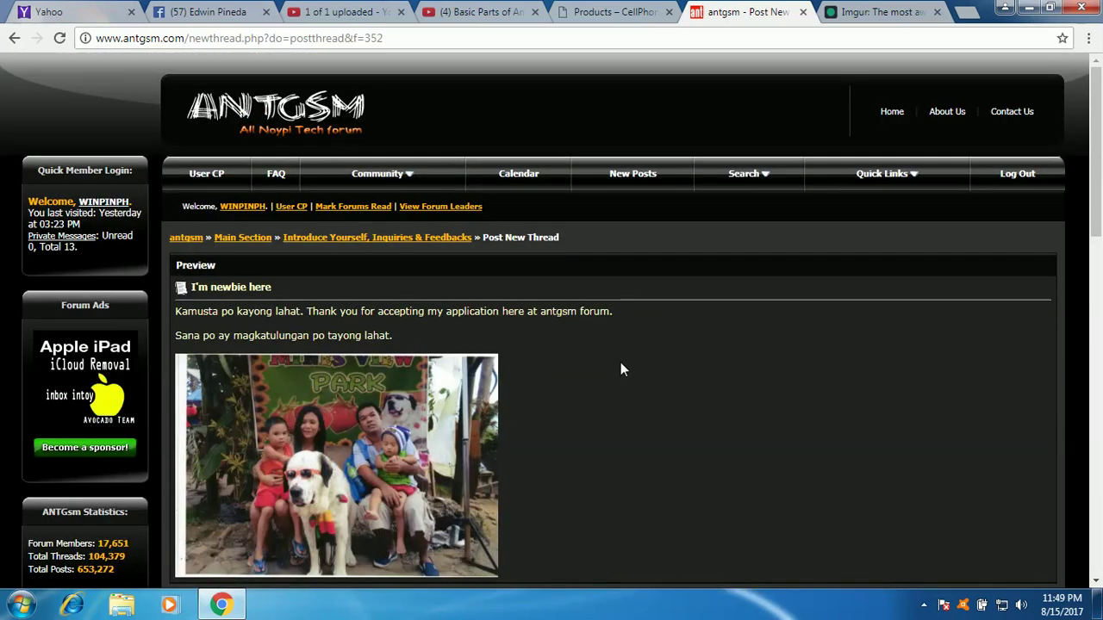
scroll(615, 353, "down", 5)
scroll(623, 349, "down", 4)
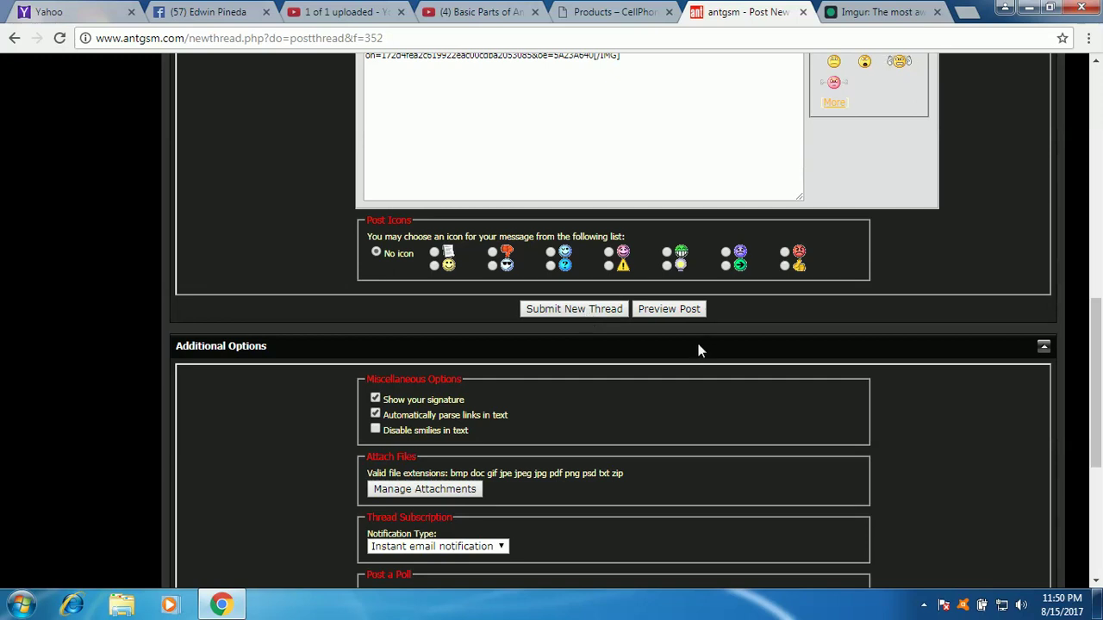
scroll(684, 336, "up", 6)
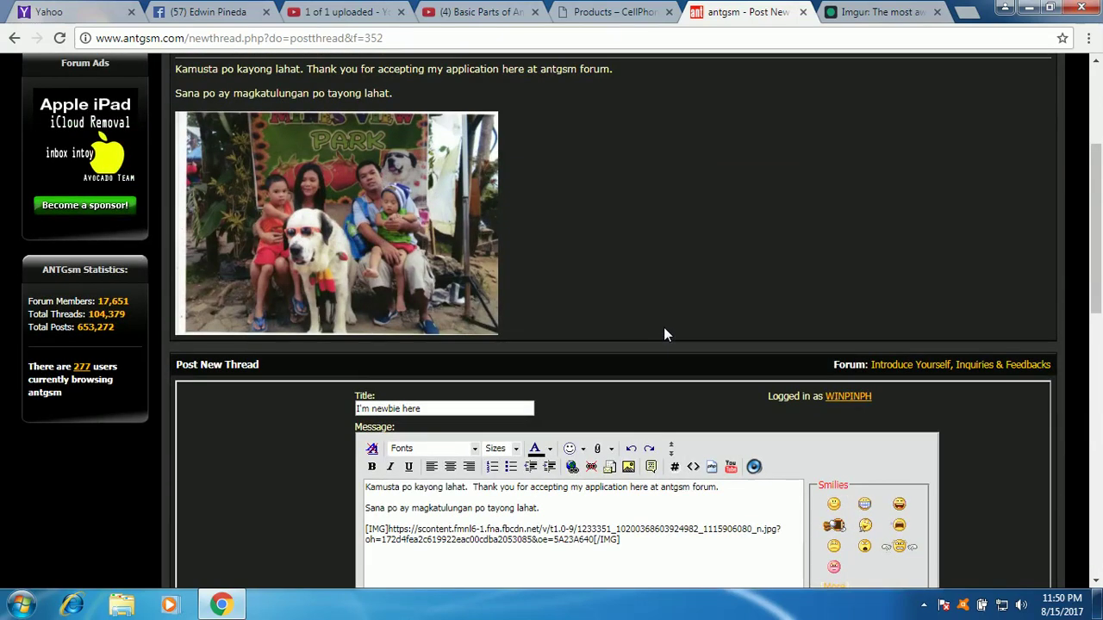
scroll(663, 334, "up", 2)
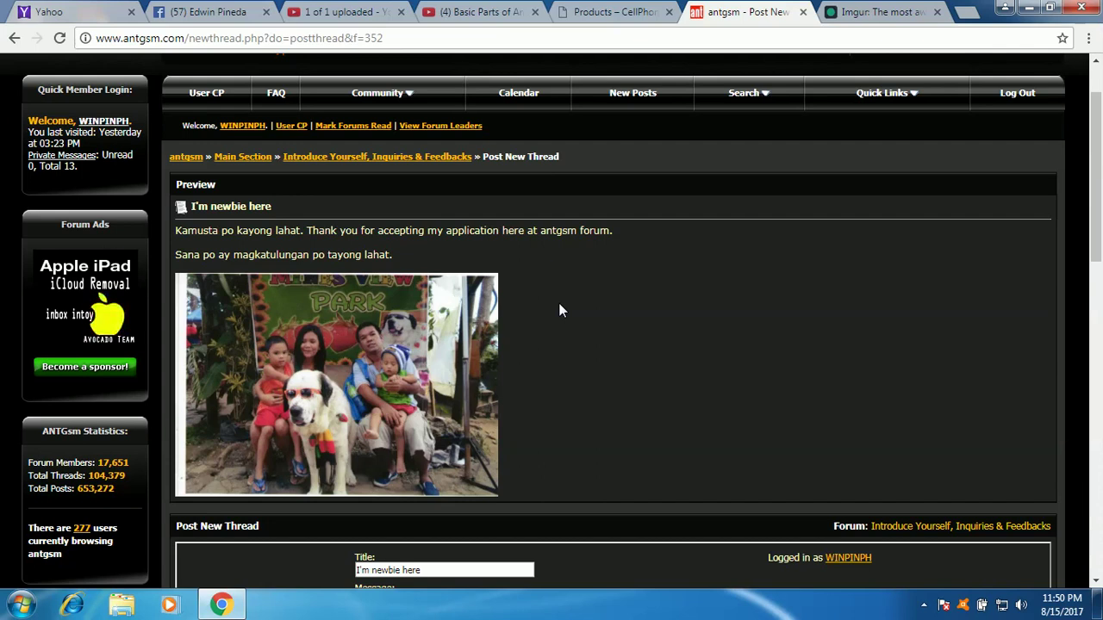
scroll(560, 308, "up", 1)
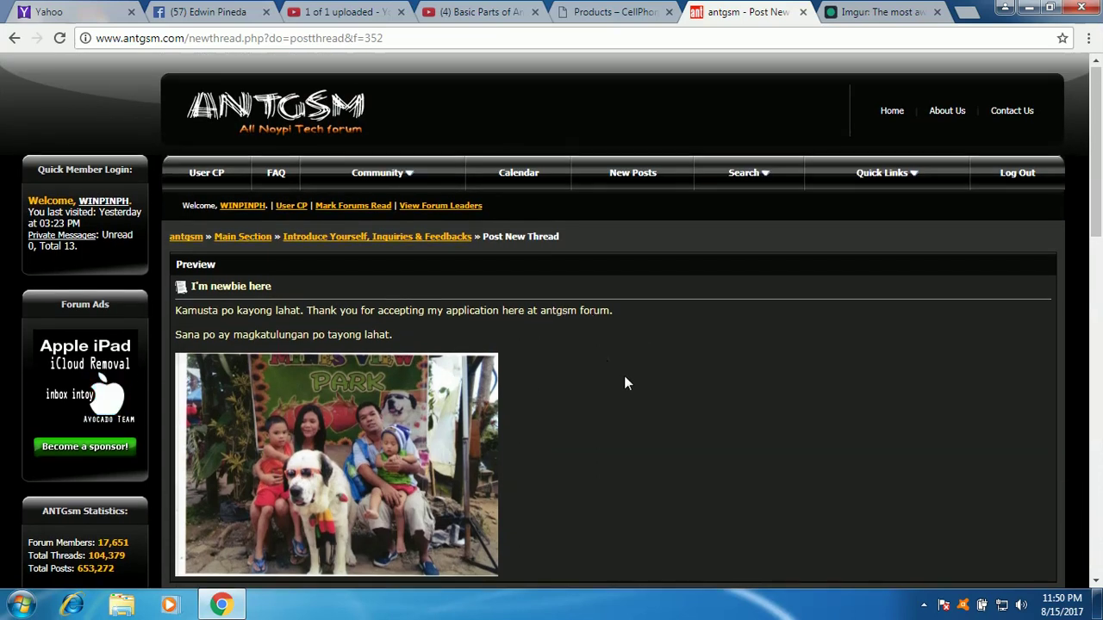
scroll(624, 375, "down", 3)
scroll(624, 377, "up", 3)
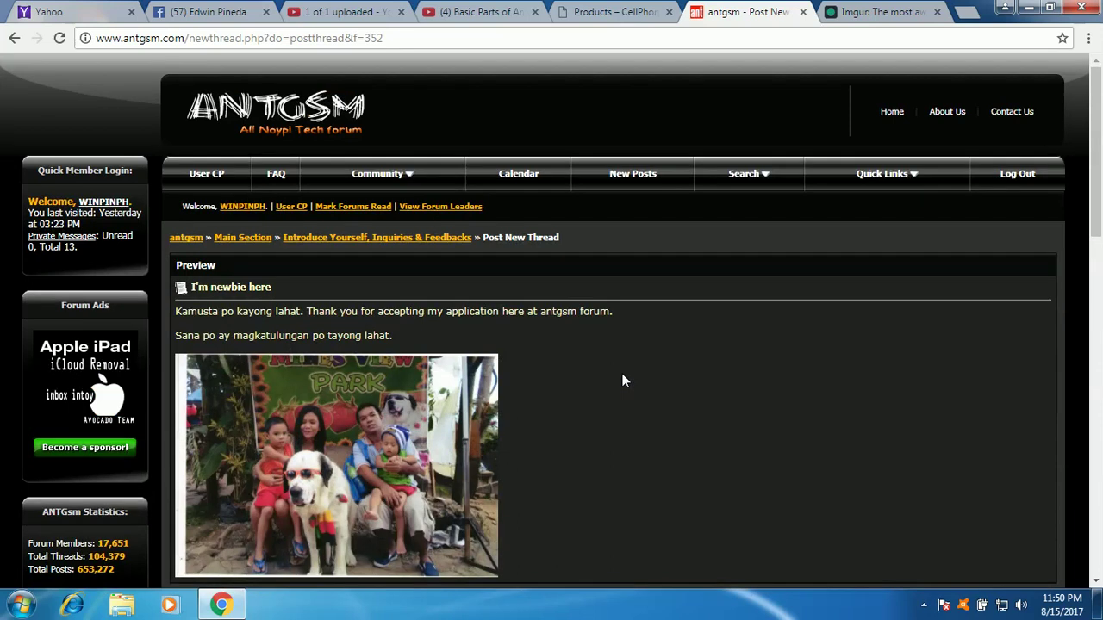